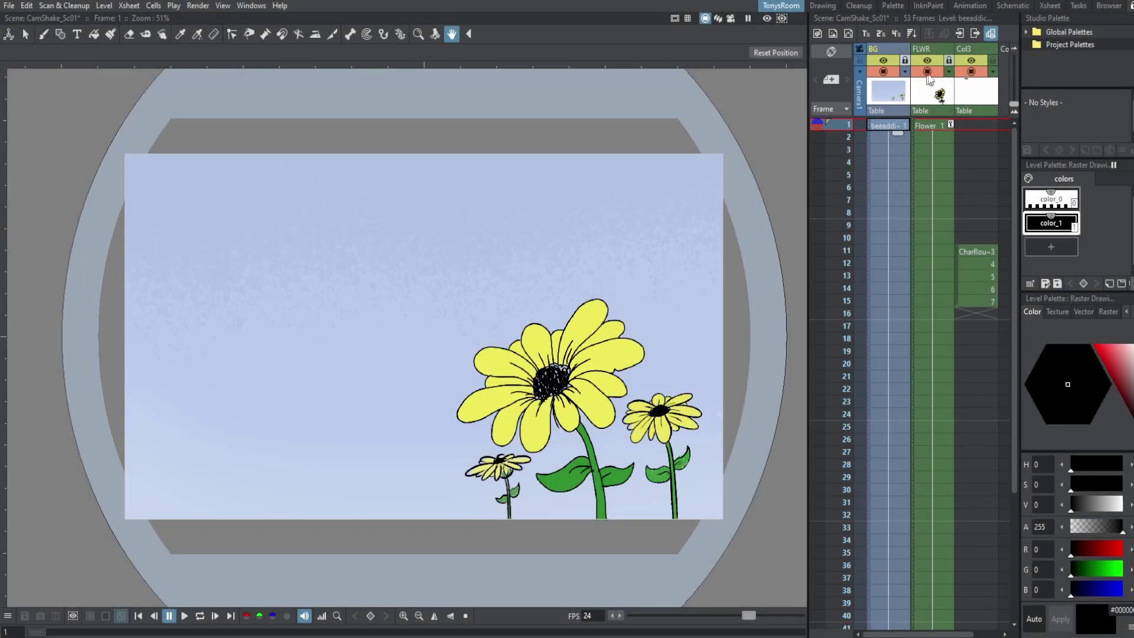
# - Toggle the BG column's visibility in the viewer and check the current camera settings
pyautogui.click(882, 72)
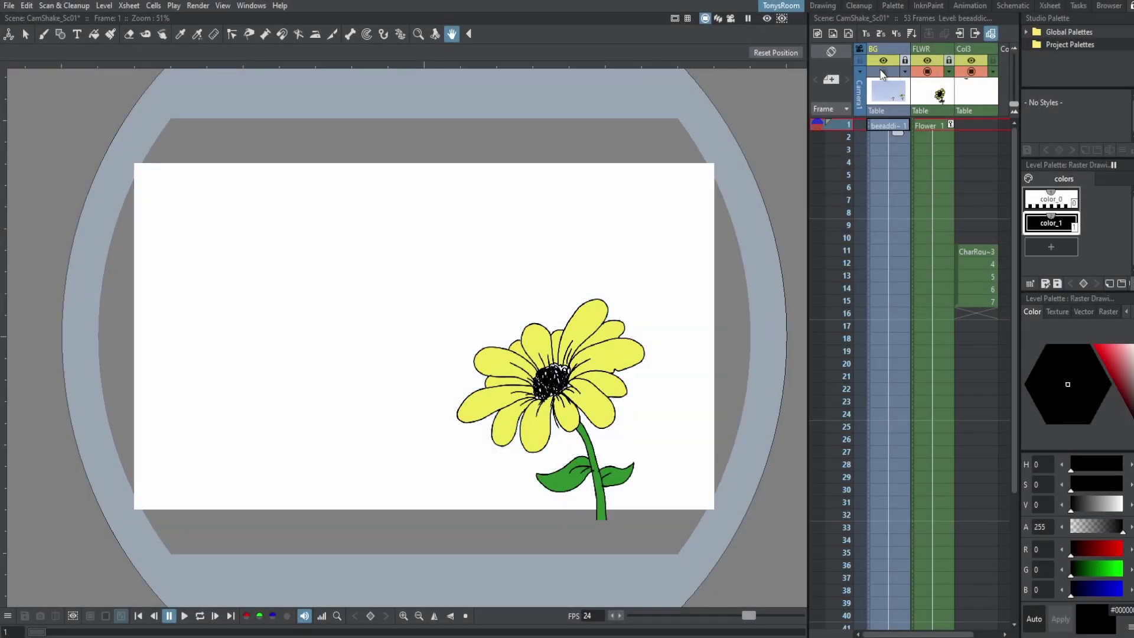
pyautogui.click(883, 71)
pyautogui.click(882, 71)
pyautogui.click(882, 71)
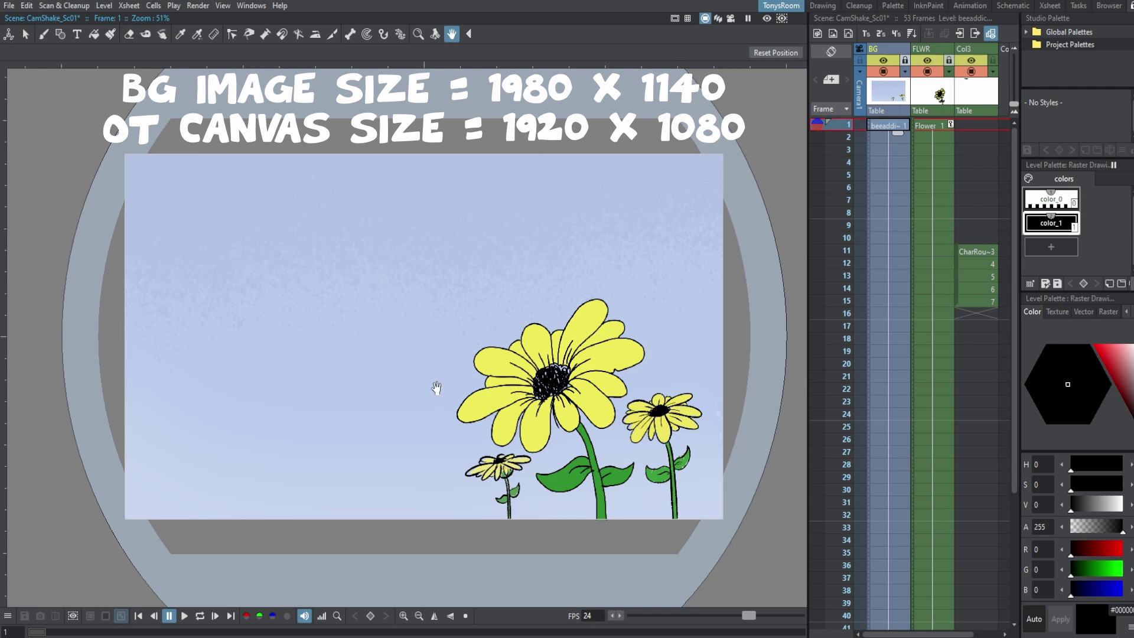
pyautogui.click(129, 5)
pyautogui.click(149, 36)
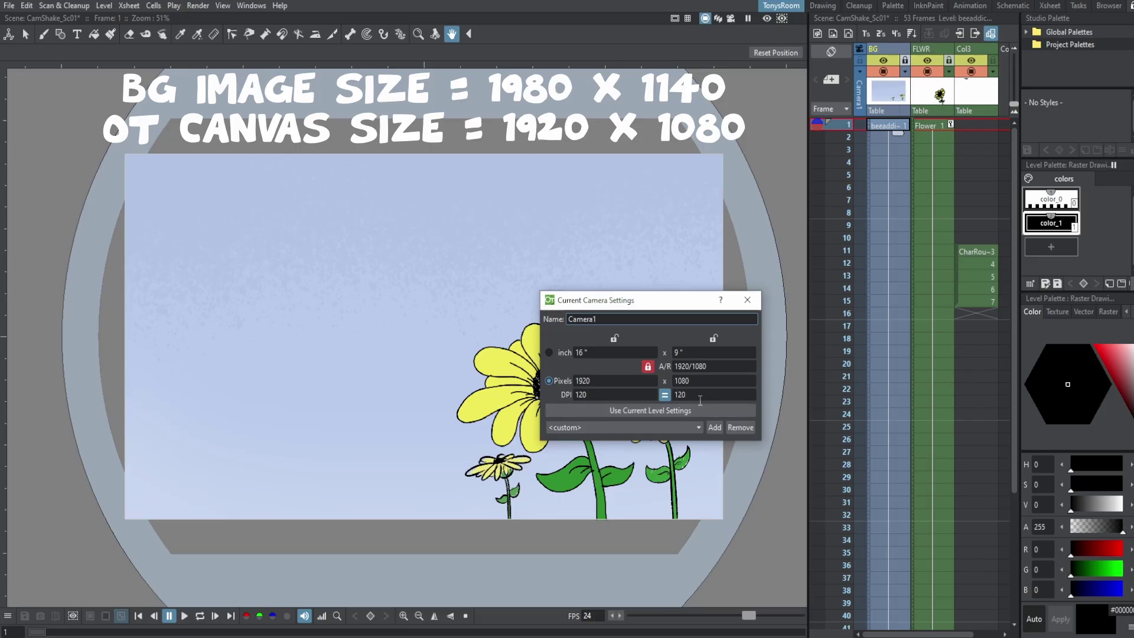
pyautogui.click(747, 299)
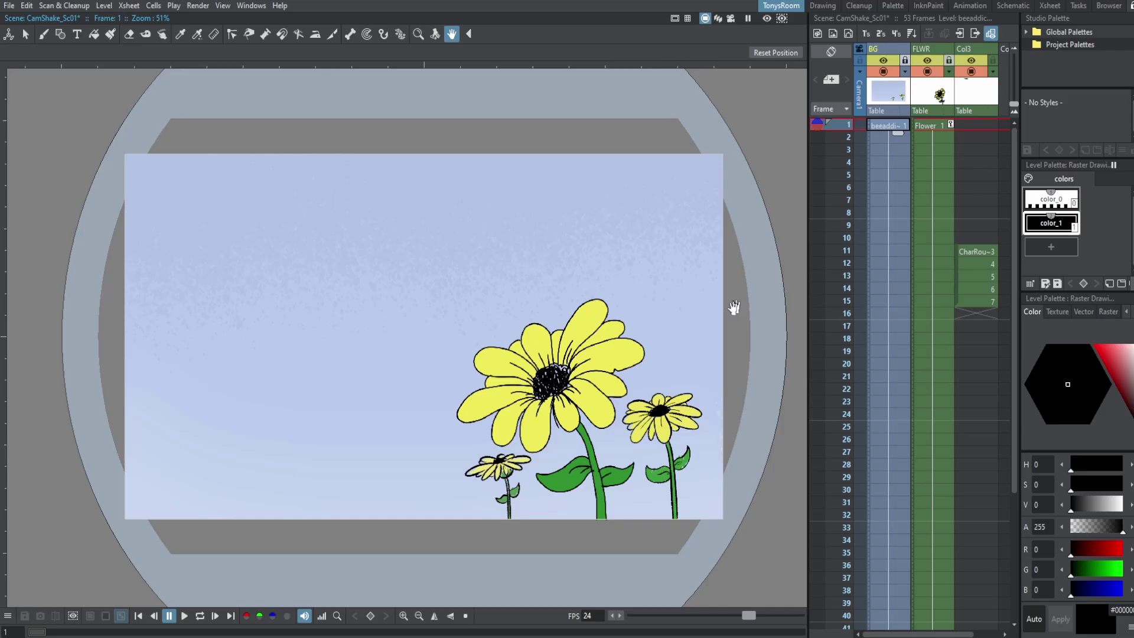
# - Select the Flower 1 cell at frame 1 and toggle the FLWR column's visibility
pyautogui.click(929, 126)
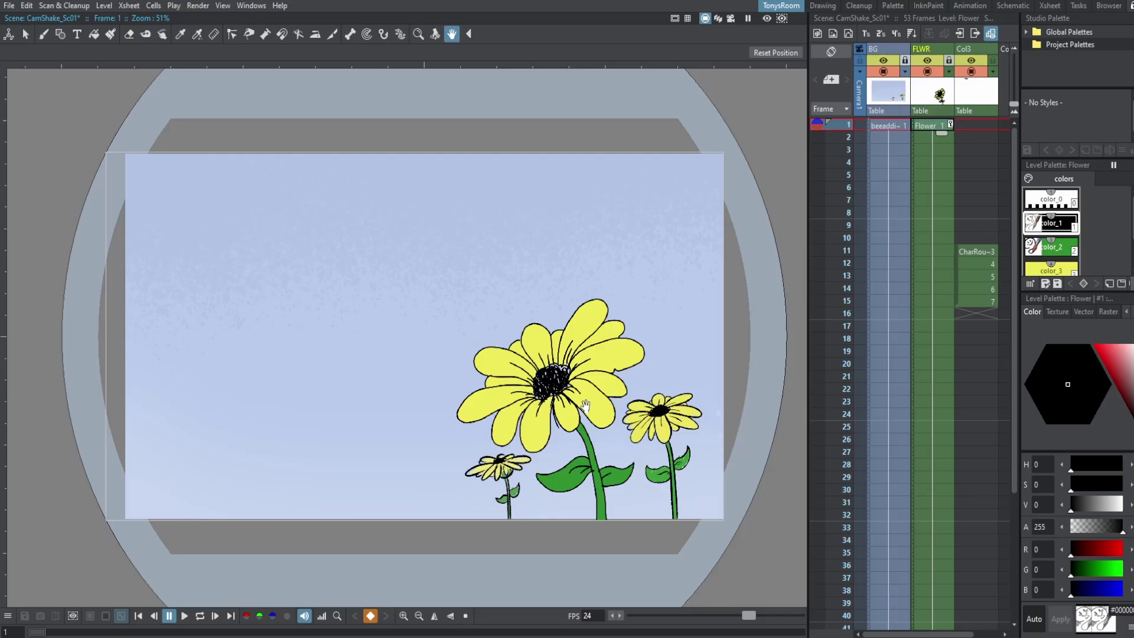
pyautogui.click(927, 72)
pyautogui.click(927, 72)
pyautogui.click(928, 71)
pyautogui.click(927, 71)
# - Select Col3, play the scene in a loop, stop, and scrub back to frame 14
pyautogui.click(980, 55)
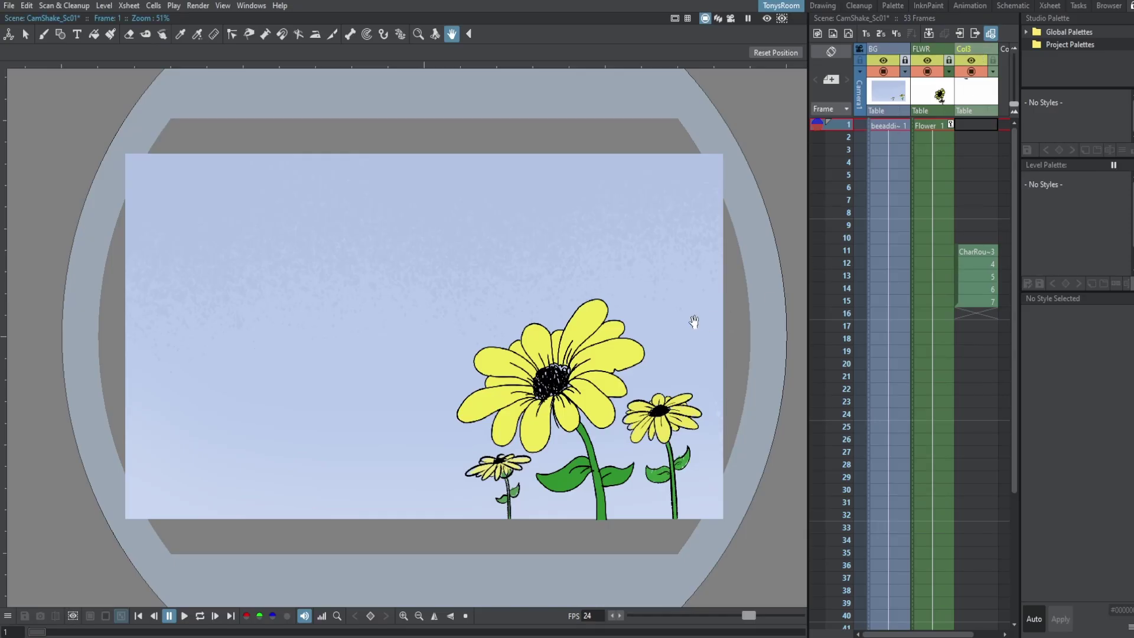
pyautogui.press('l')
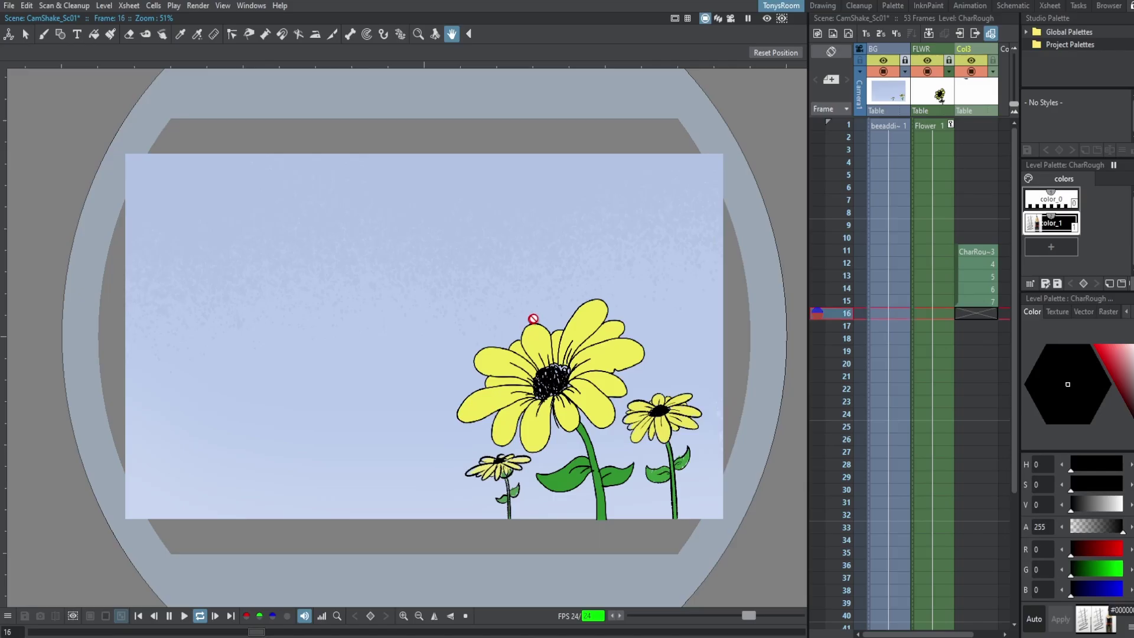
pyautogui.press('l')
pyautogui.moveTo(224, 633)
pyautogui.mouseDown()
pyautogui.moveTo(45, 617)
pyautogui.moveTo(263, 617)
pyautogui.moveTo(168, 605)
pyautogui.moveTo(228, 604)
pyautogui.mouseUp()
# - Renumber the CharRough drawings to 11–15, rename Col3 to CR, and select camera column frame 1
pyautogui.click(957, 251)
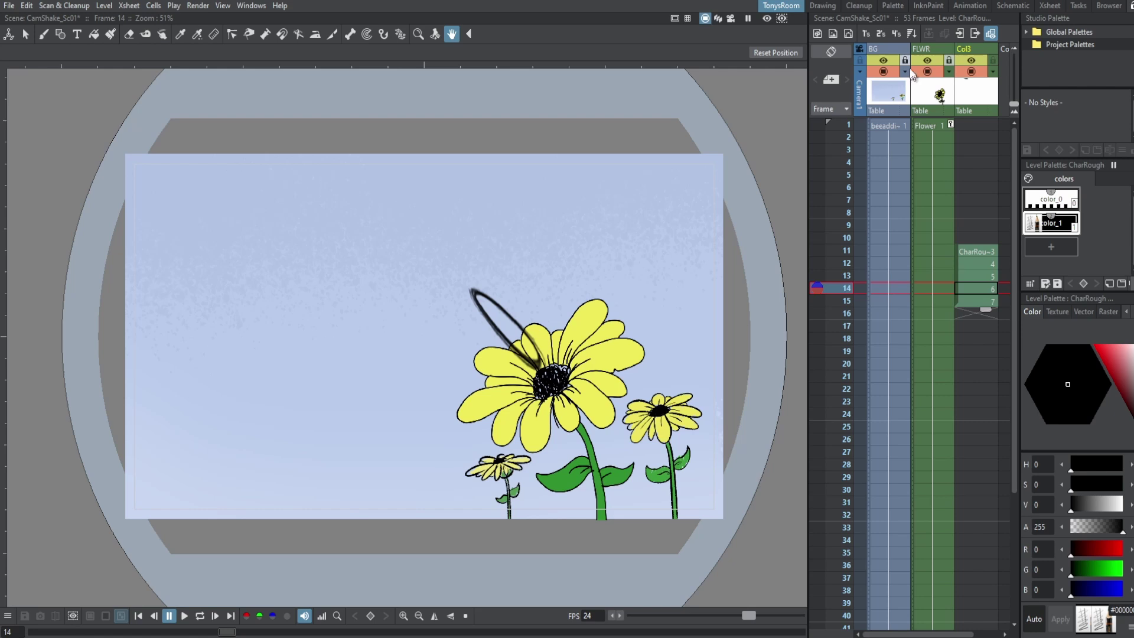
pyautogui.click(910, 33)
pyautogui.doubleClick(974, 49)
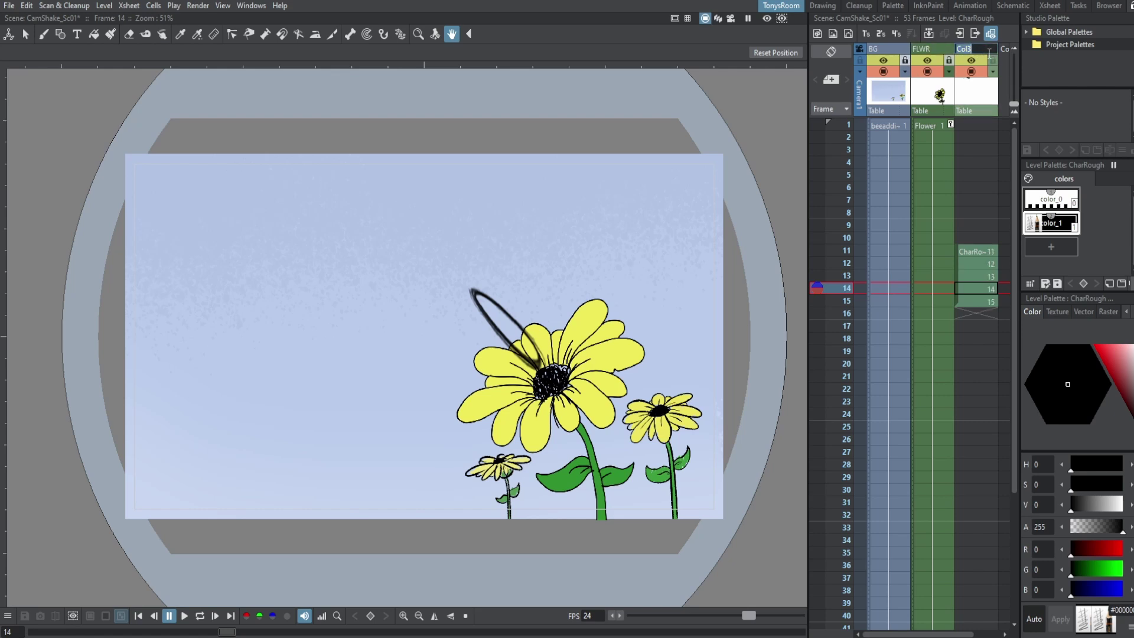
pyautogui.write('CR')
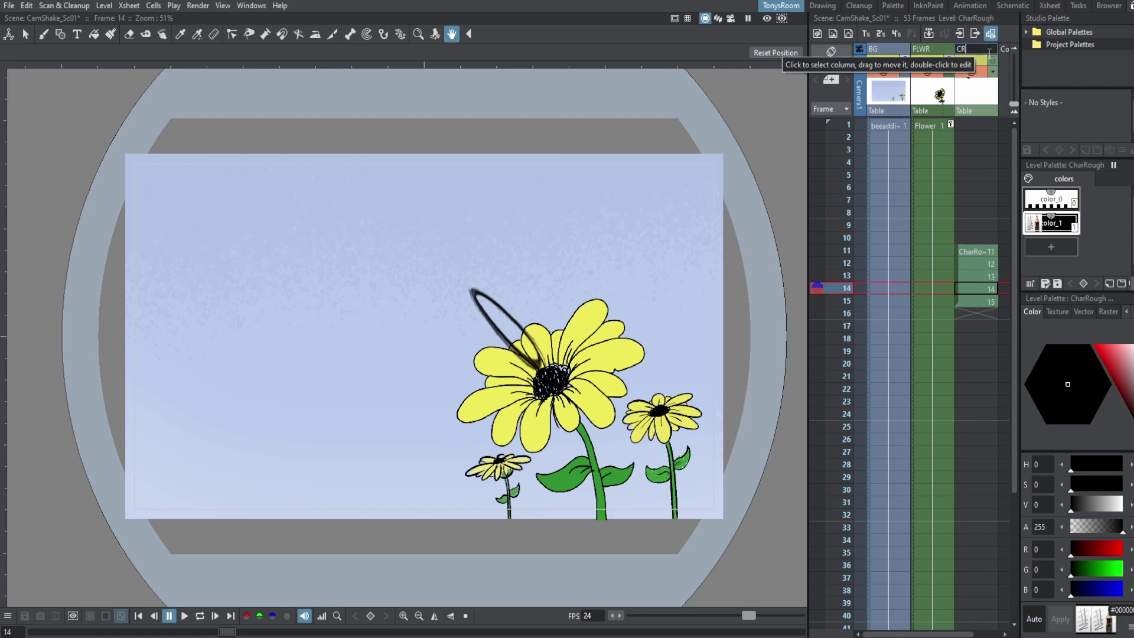
pyautogui.press('Return')
pyautogui.click(886, 125)
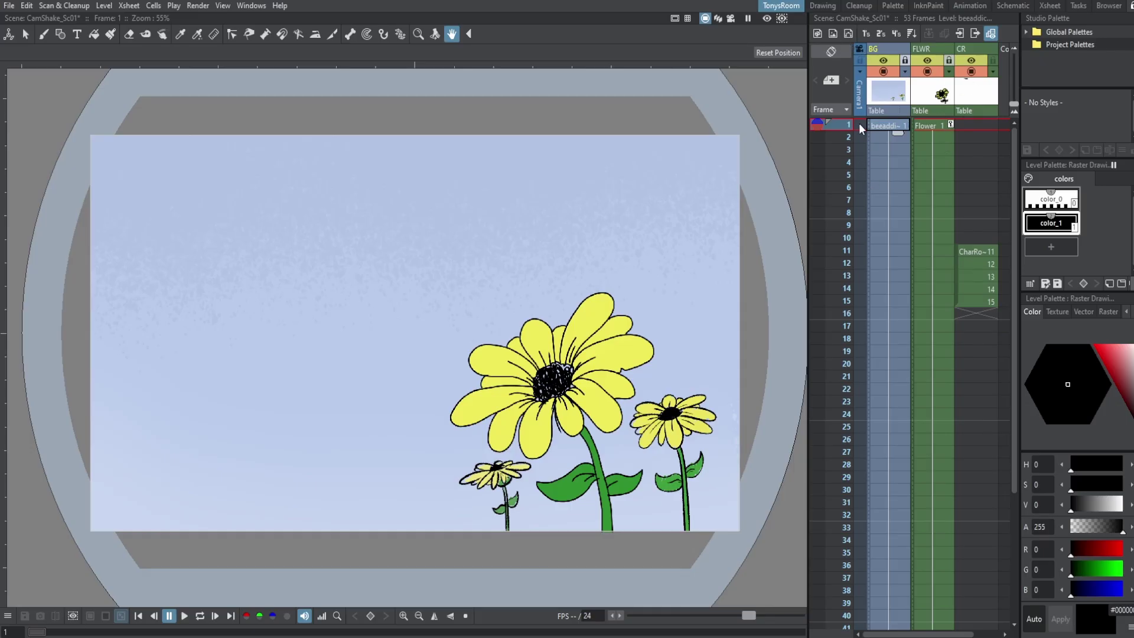
pyautogui.click(861, 51)
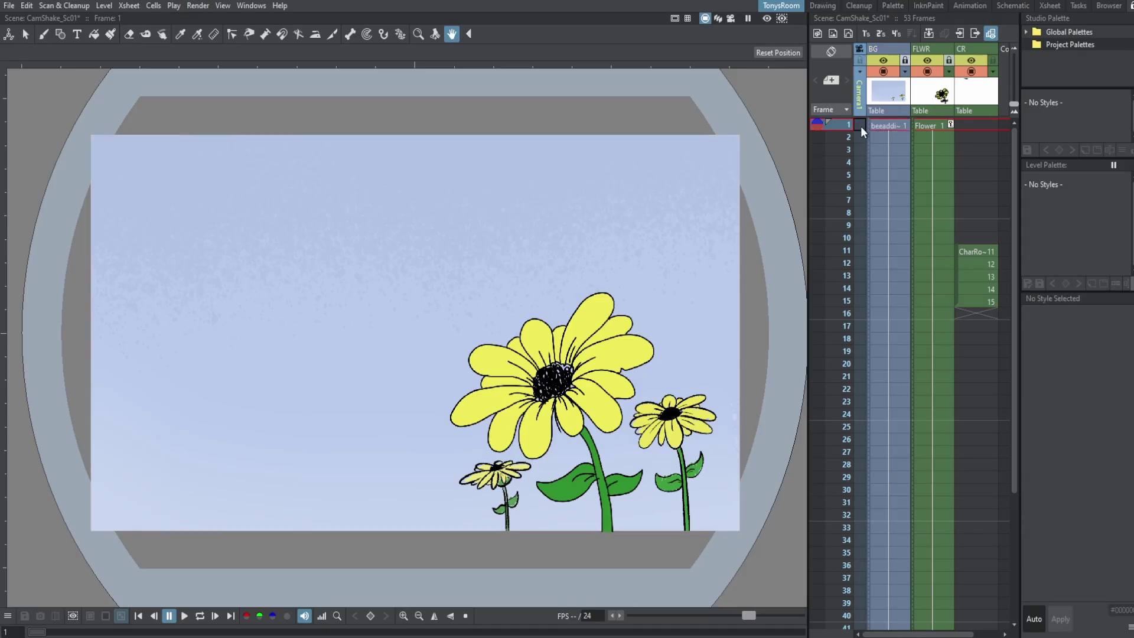
# - Set camera keys on frames 14 and 15, switching the viewer to Camera View
pyautogui.click(864, 179)
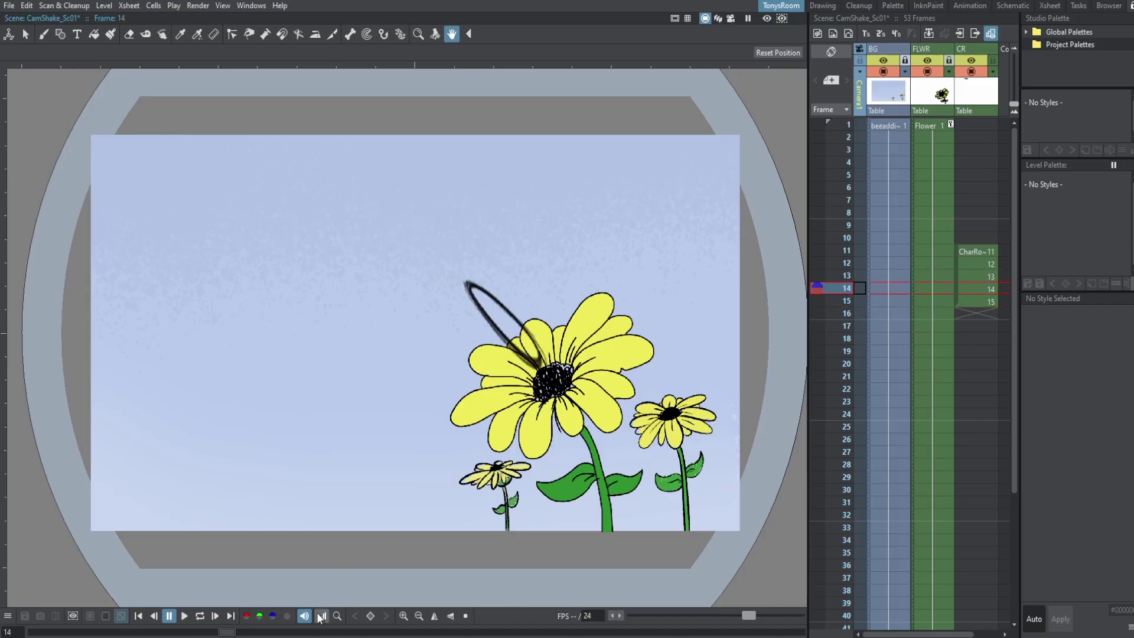
pyautogui.click(370, 617)
pyautogui.press('Down')
pyautogui.press('Up')
pyautogui.press('Down')
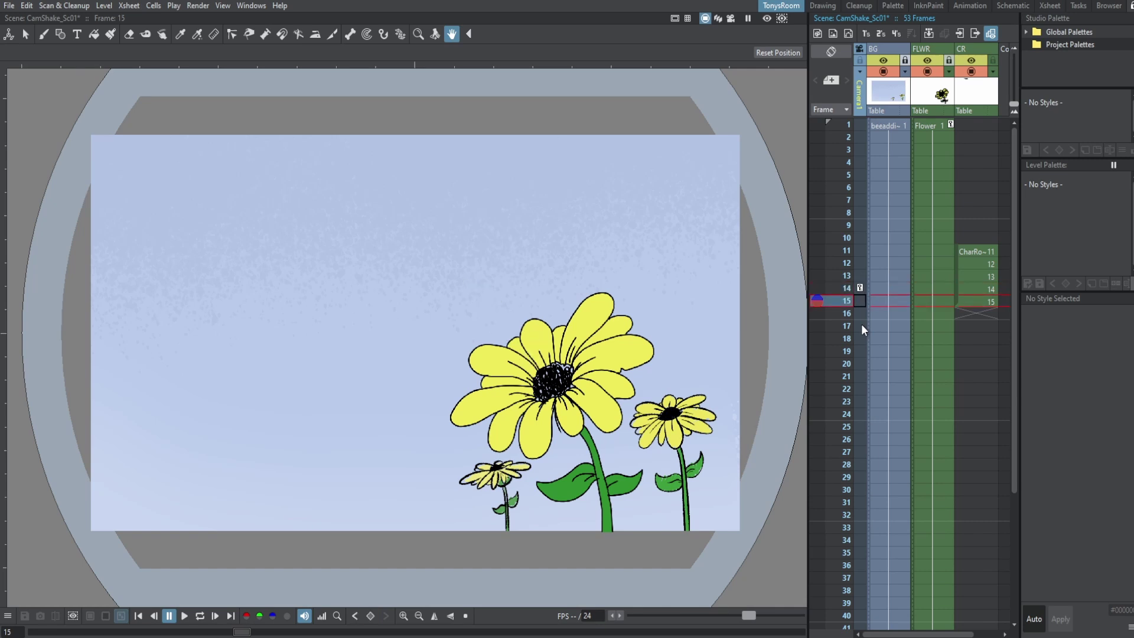
pyautogui.click(732, 20)
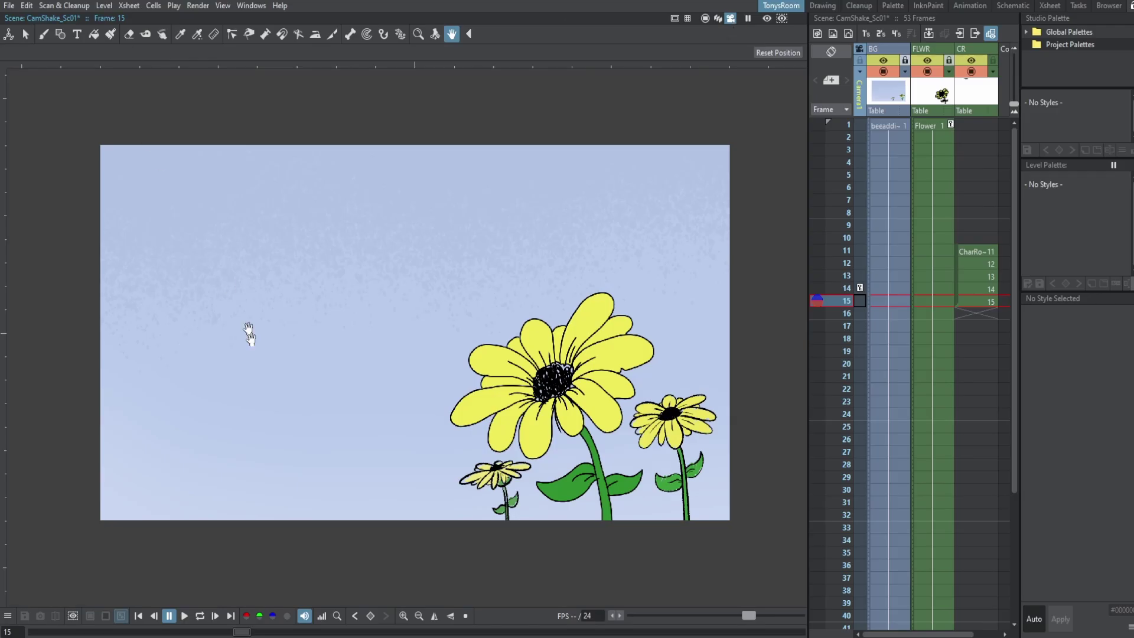
pyautogui.click(371, 615)
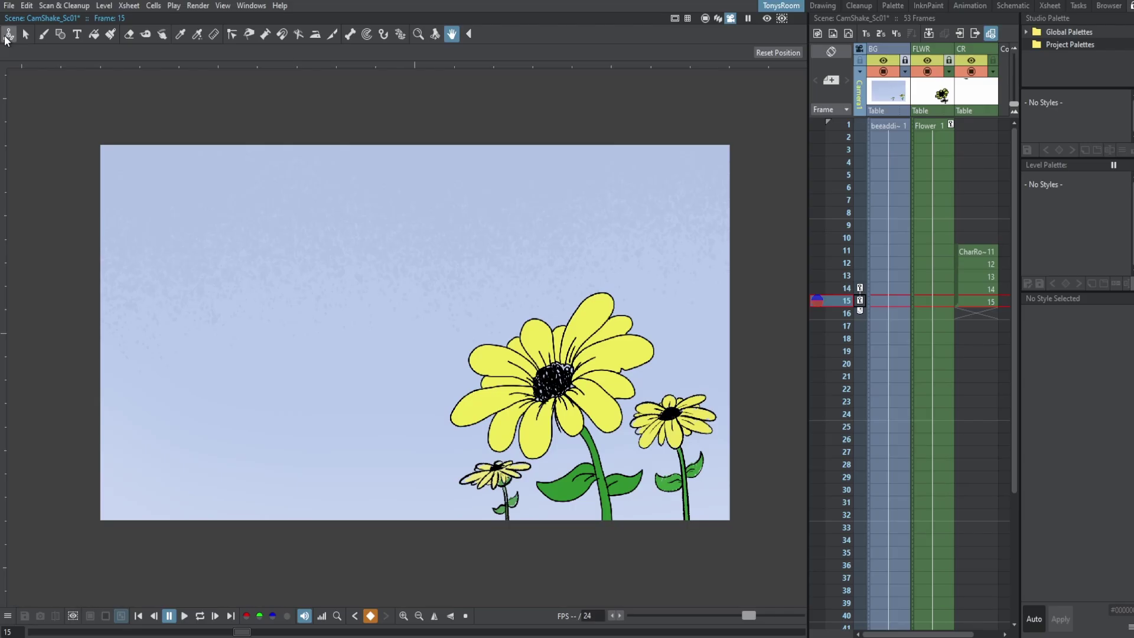
# - Switch to the Animate tool with Camera1 as the animated object
pyautogui.click(8, 33)
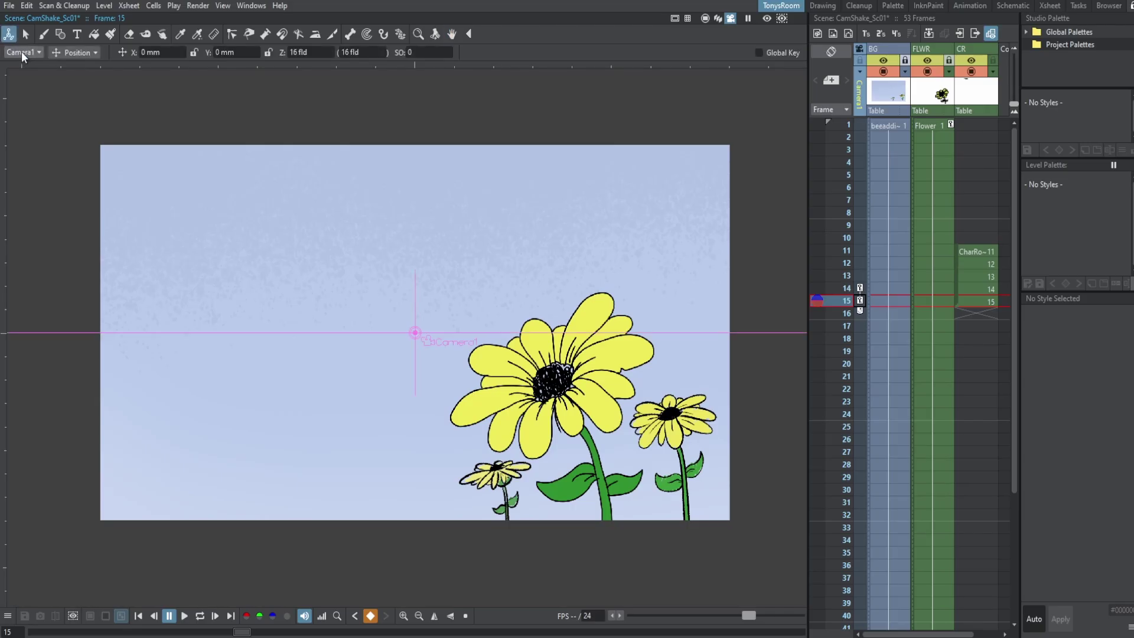
pyautogui.click(22, 52)
pyautogui.click(28, 63)
# - Offset the camera on frame 15 to X -6 mm and Y 5 mm, then compare with frame 14
pyautogui.moveTo(161, 55); pyautogui.dragTo(184, 57)
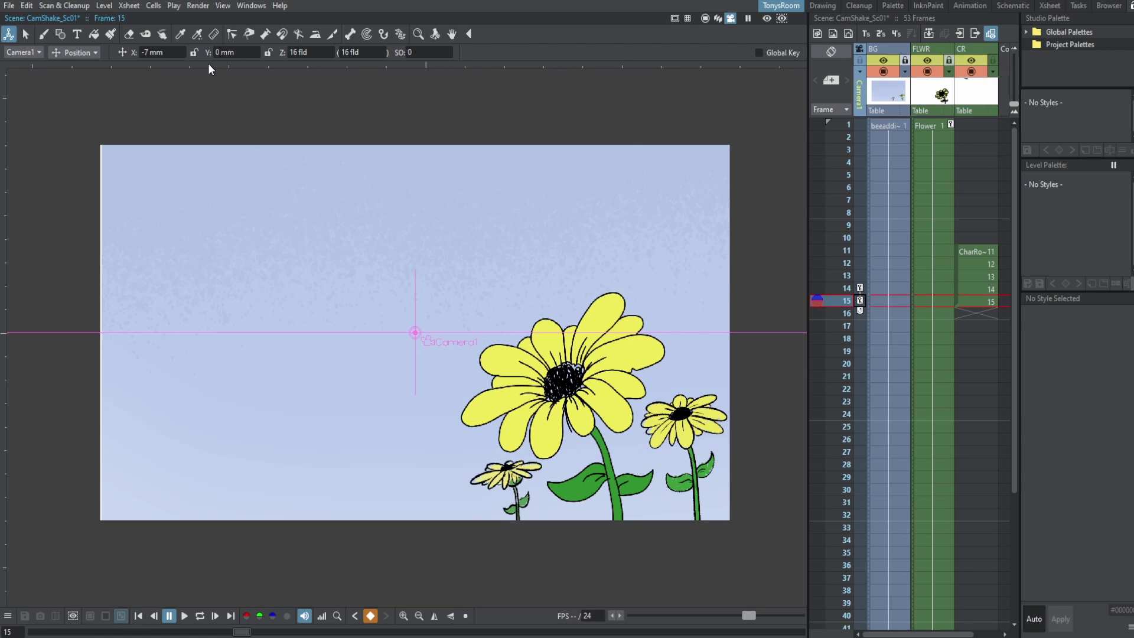
pyautogui.moveTo(208, 62)
pyautogui.mouseDown()
pyautogui.moveTo(218, 64)
pyautogui.moveTo(196, 54)
pyautogui.moveTo(224, 52)
pyautogui.mouseUp()
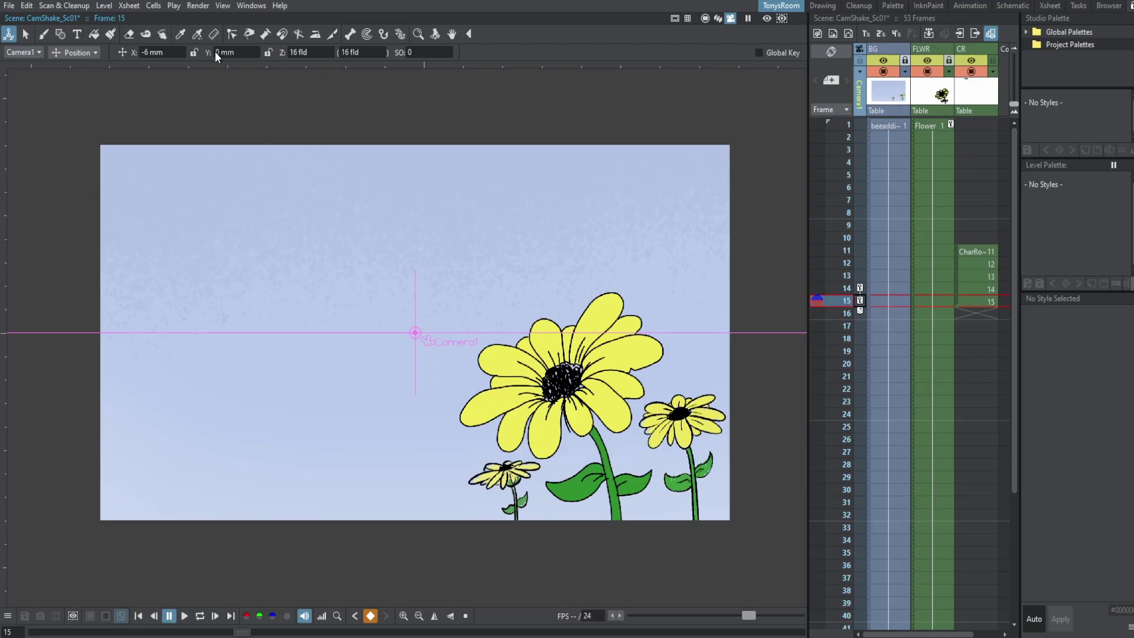
pyautogui.moveTo(228, 57); pyautogui.dragTo(316, 71)
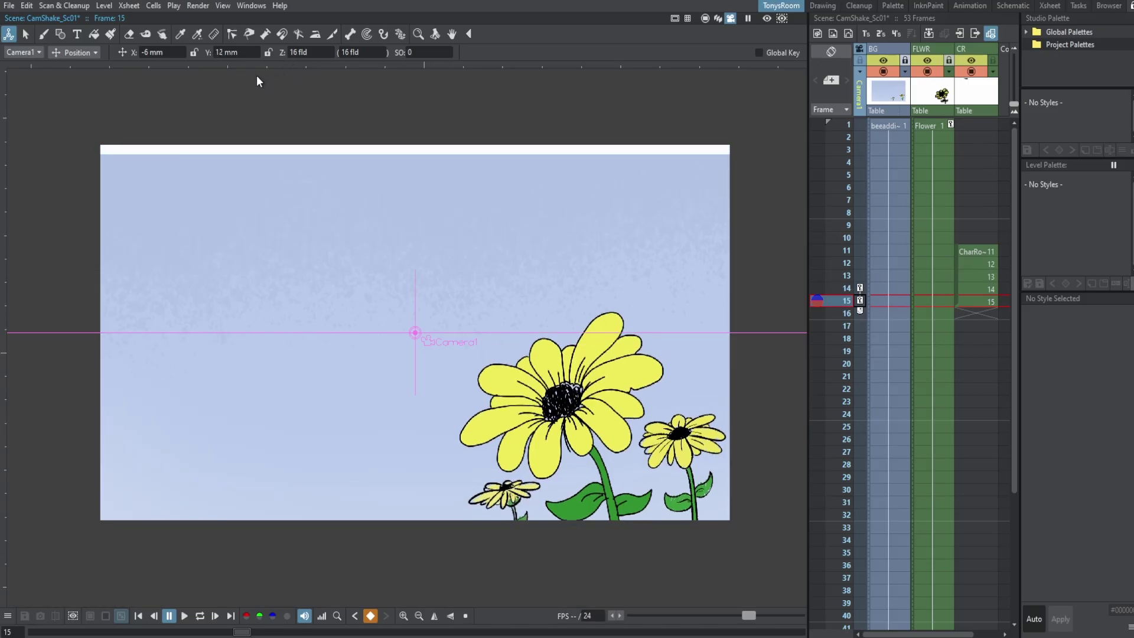
pyautogui.moveTo(256, 75); pyautogui.dragTo(235, 68)
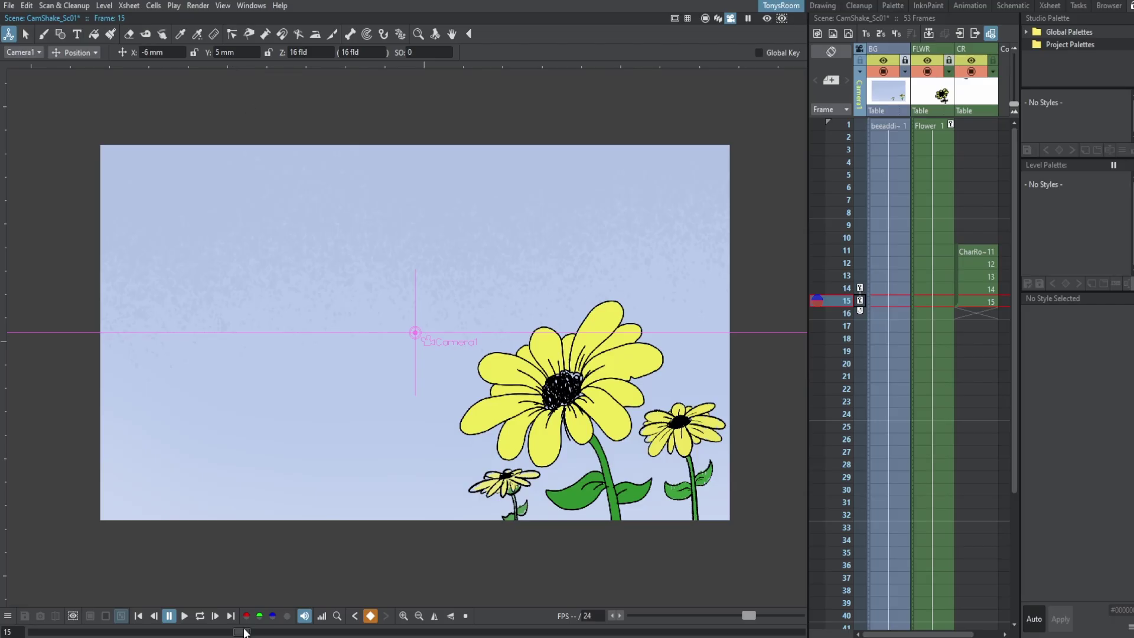
pyautogui.moveTo(244, 632)
pyautogui.mouseDown()
pyautogui.moveTo(230, 633)
pyautogui.moveTo(264, 627)
pyautogui.moveTo(208, 628)
pyautogui.moveTo(284, 625)
pyautogui.moveTo(201, 625)
pyautogui.moveTo(262, 623)
pyautogui.mouseUp()
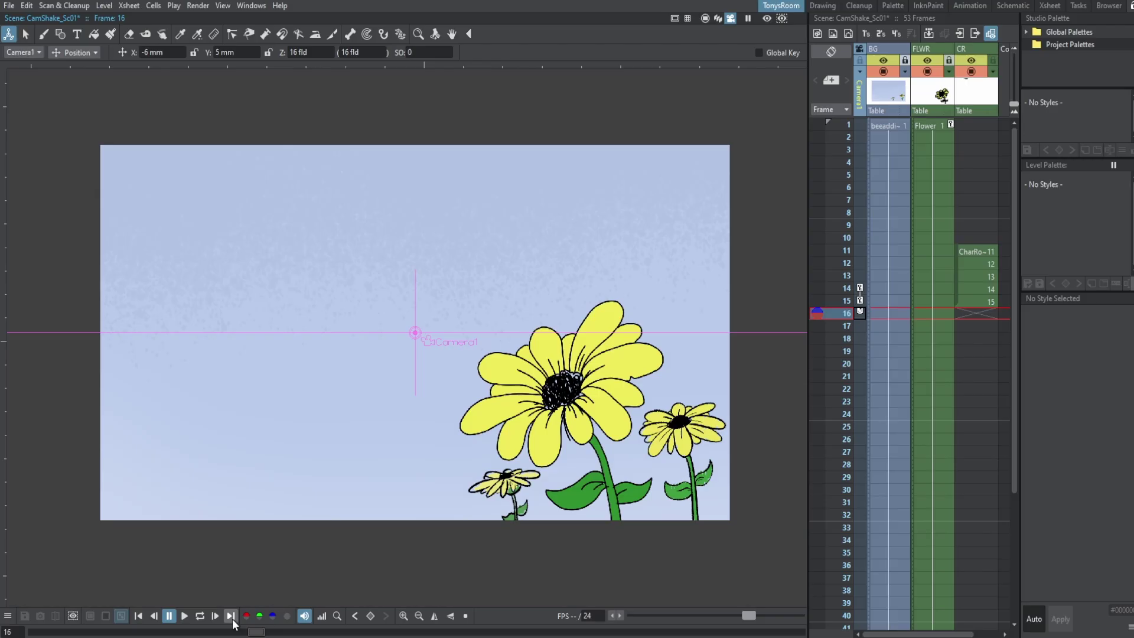
# - Key the camera on frame 16 and offset it to X 3 mm, Y -1 mm
pyautogui.click(371, 617)
pyautogui.click(239, 51)
pyautogui.write('0')
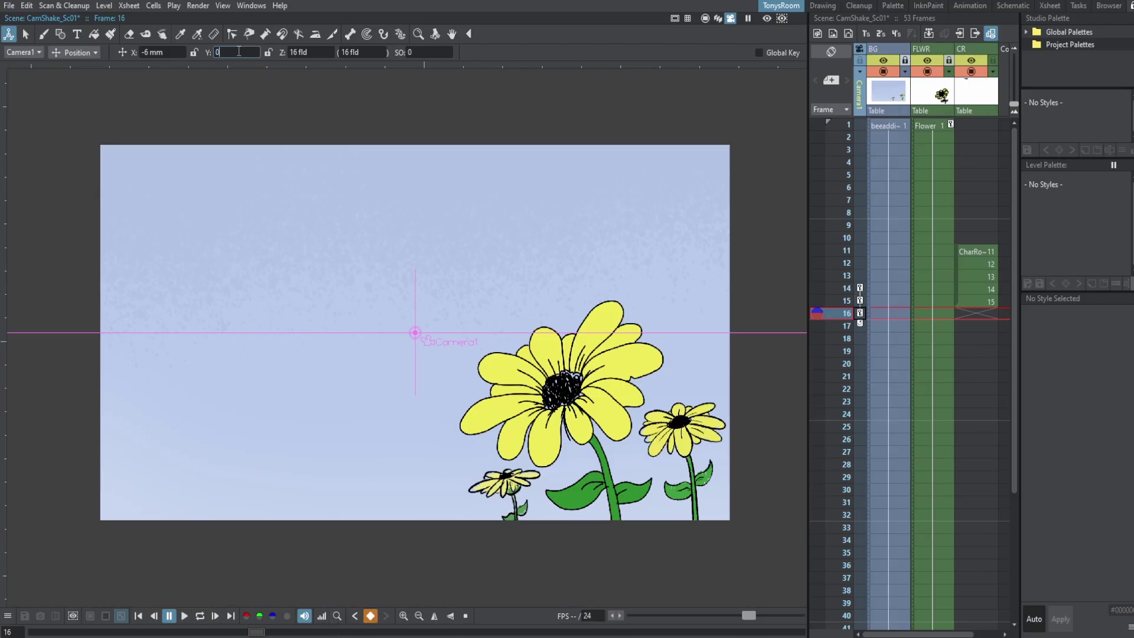
pyautogui.press('Return')
pyautogui.click(172, 52)
pyautogui.write('0')
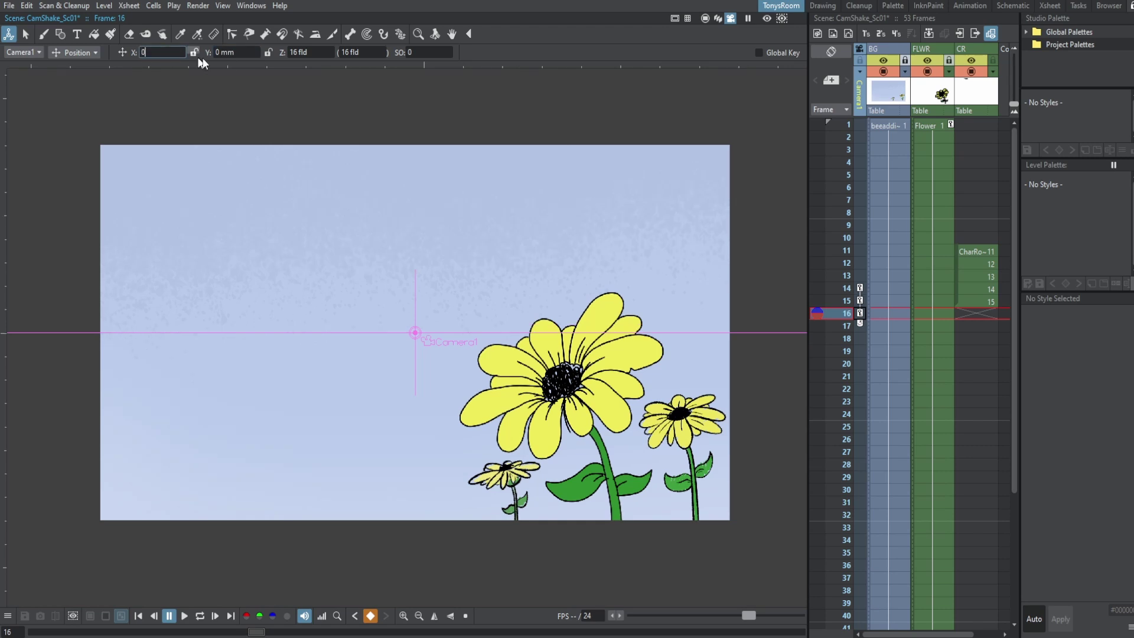
pyautogui.moveTo(207, 52)
pyautogui.mouseDown()
pyautogui.moveTo(234, 56)
pyautogui.moveTo(174, 54)
pyautogui.moveTo(193, 55)
pyautogui.mouseUp()
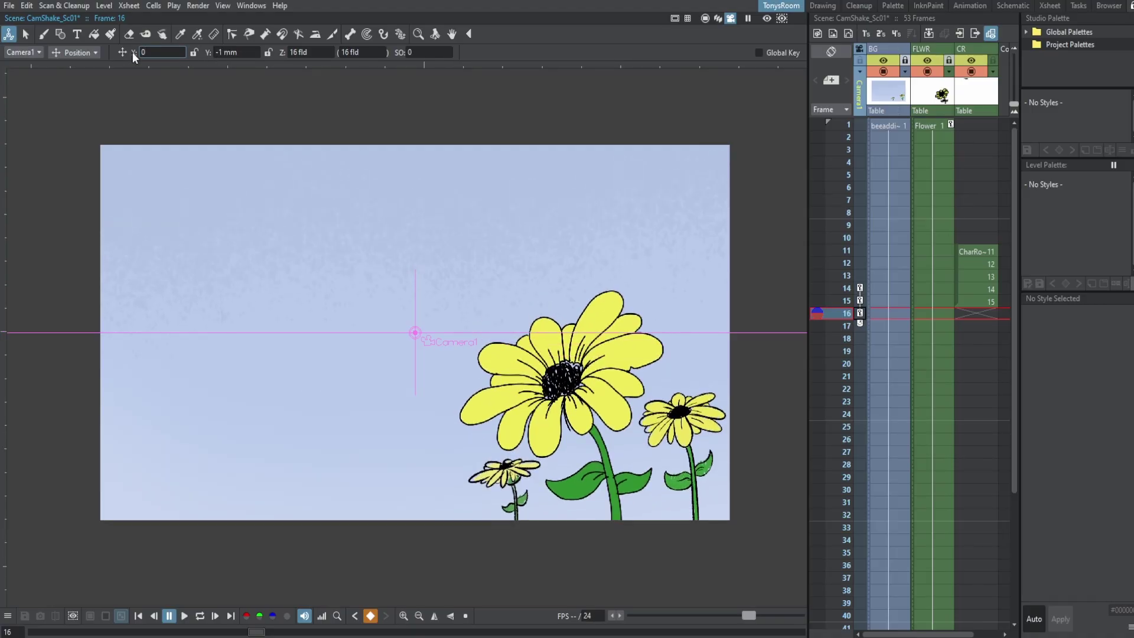
pyautogui.moveTo(141, 51)
pyautogui.mouseDown()
pyautogui.moveTo(196, 61)
pyautogui.moveTo(155, 62)
pyautogui.mouseUp()
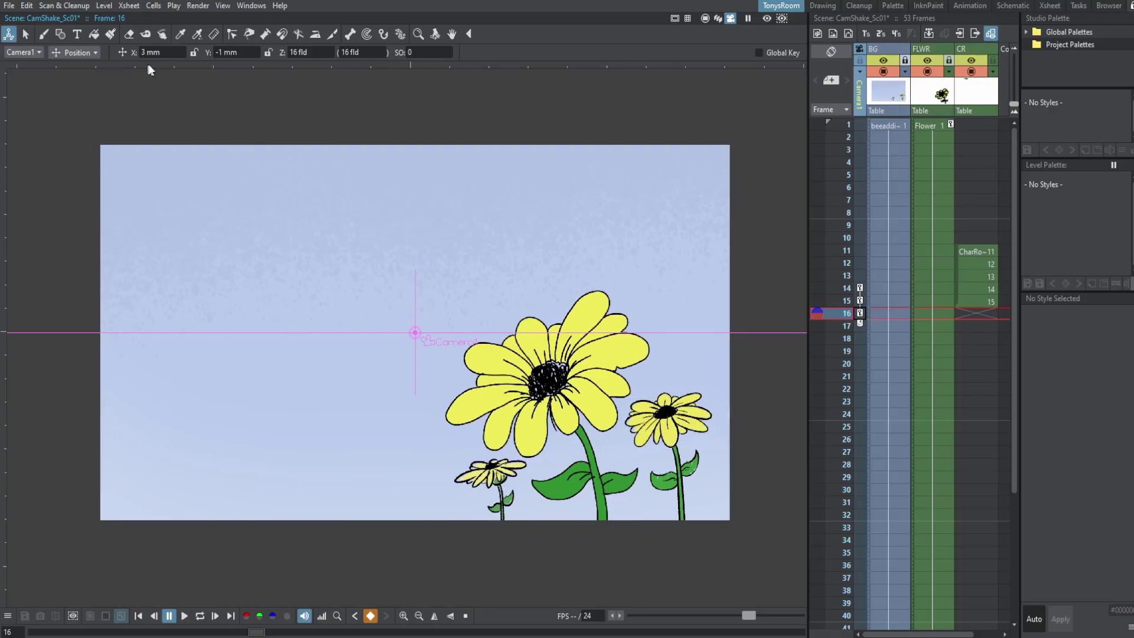
# - Compare frames 14 and 15, then scale the camera globally to 86% on frame 15
pyautogui.click(860, 289)
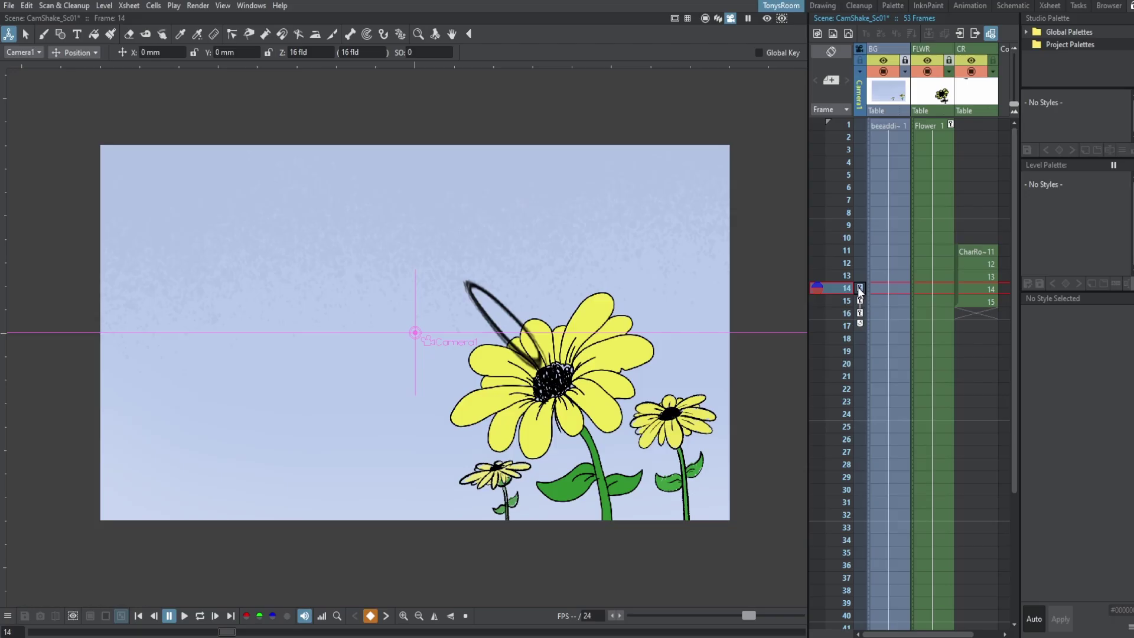
pyautogui.press('.')
pyautogui.press(',')
pyautogui.press('.')
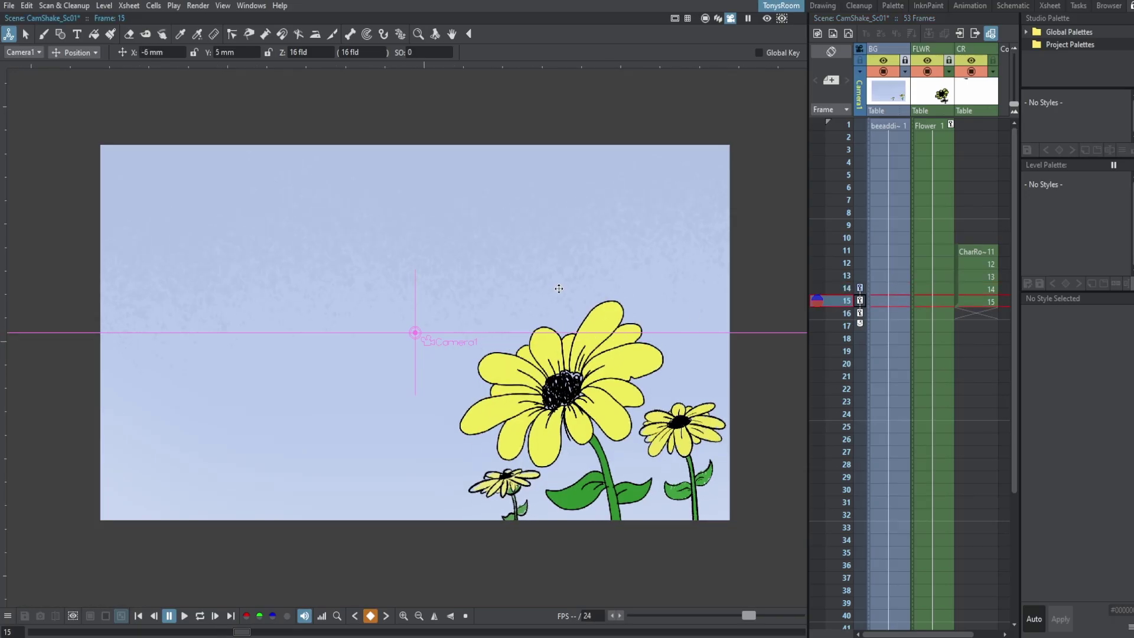
pyautogui.click(63, 52)
pyautogui.click(80, 99)
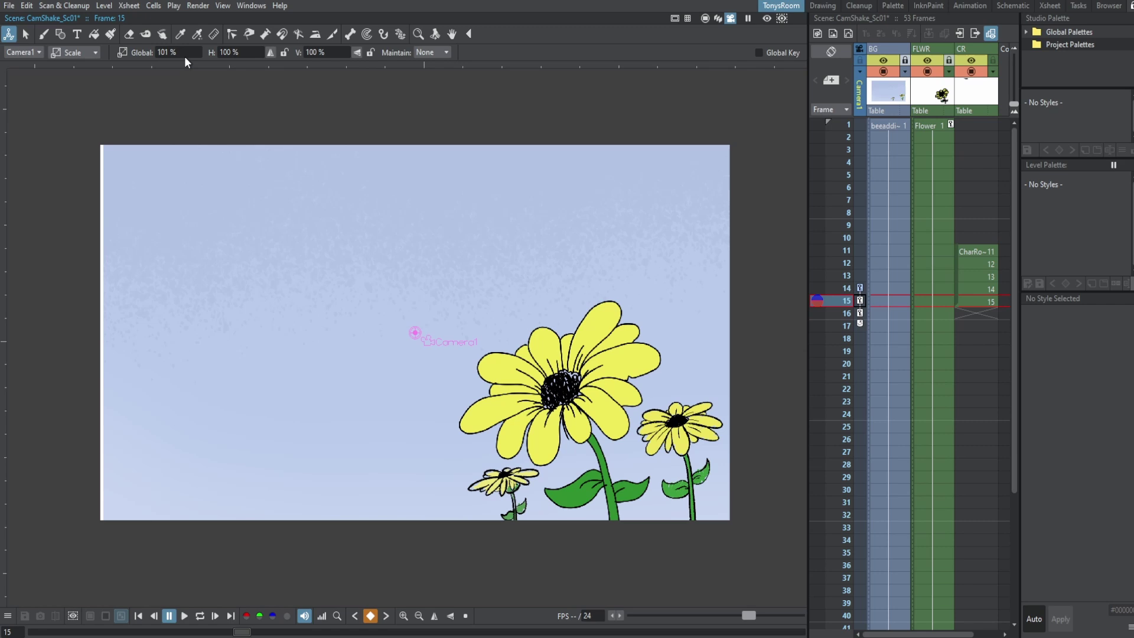
pyautogui.moveTo(175, 55); pyautogui.dragTo(87, 54)
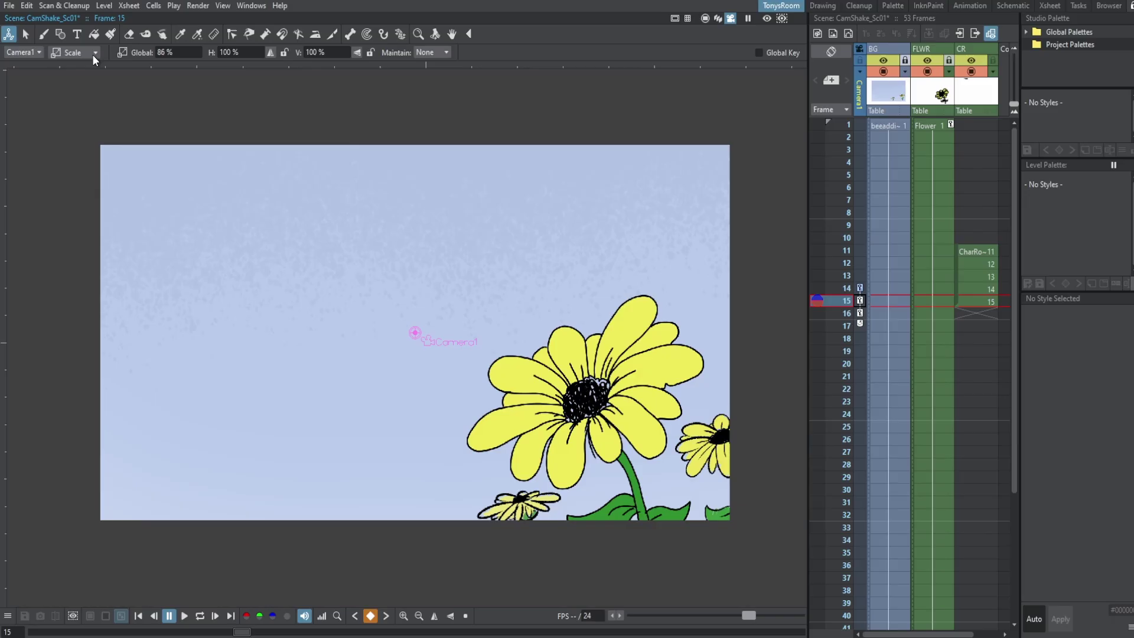
# - Step back and forth through neighbouring frames to preview the zoom punch, ending on frame 15
pyautogui.press('.')
pyautogui.press(',')
pyautogui.press(',')
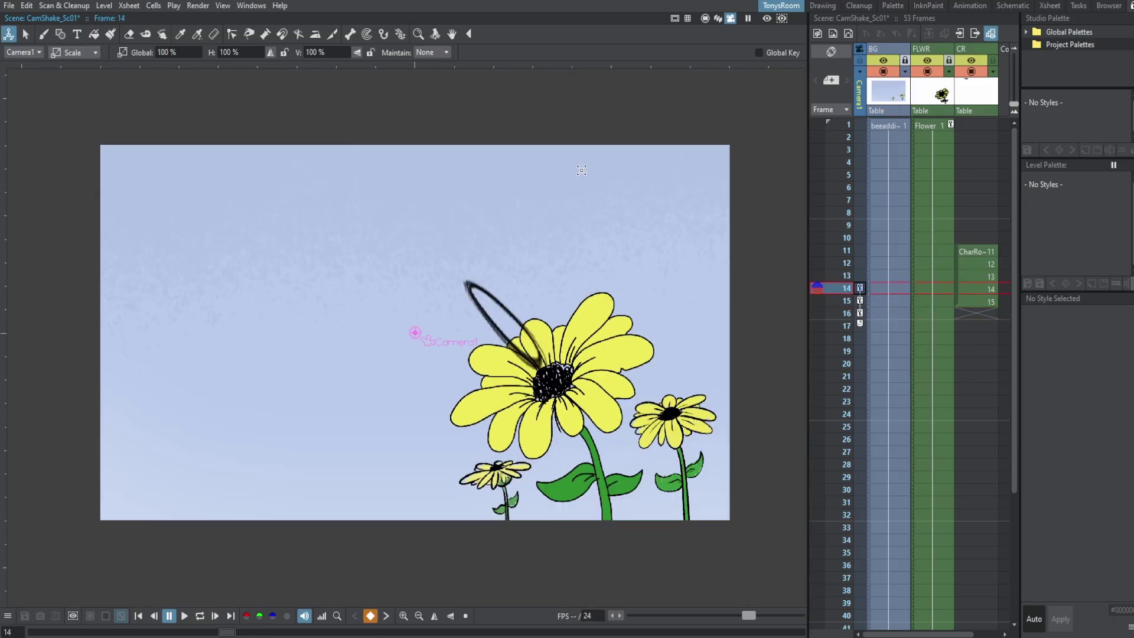
pyautogui.press('.')
pyautogui.press('.')
pyautogui.press(',')
pyautogui.press(',')
pyautogui.press(',')
pyautogui.press('.')
pyautogui.press('.')
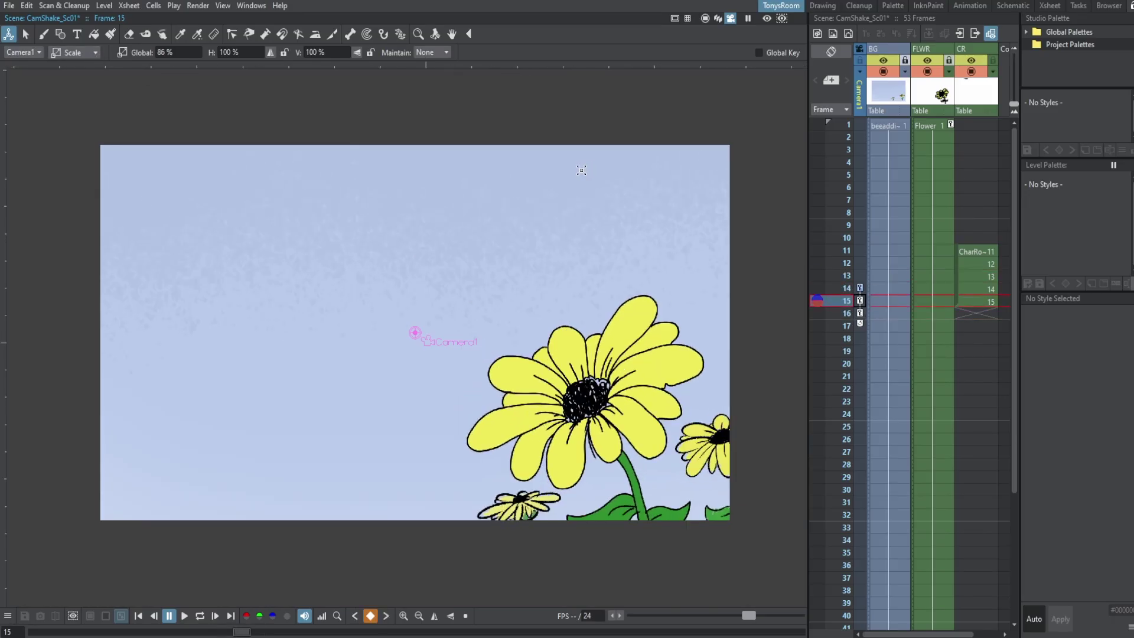
pyautogui.press('.')
pyautogui.press('.')
pyautogui.press(',')
pyautogui.press(',')
pyautogui.press(',')
pyautogui.press(',')
pyautogui.press('.')
pyautogui.press('.')
pyautogui.press('.')
pyautogui.press('.')
# - Key the camera on frame 17 at X 4 mm, Y -6 mm and preview frames 13–16
pyautogui.click(855, 328)
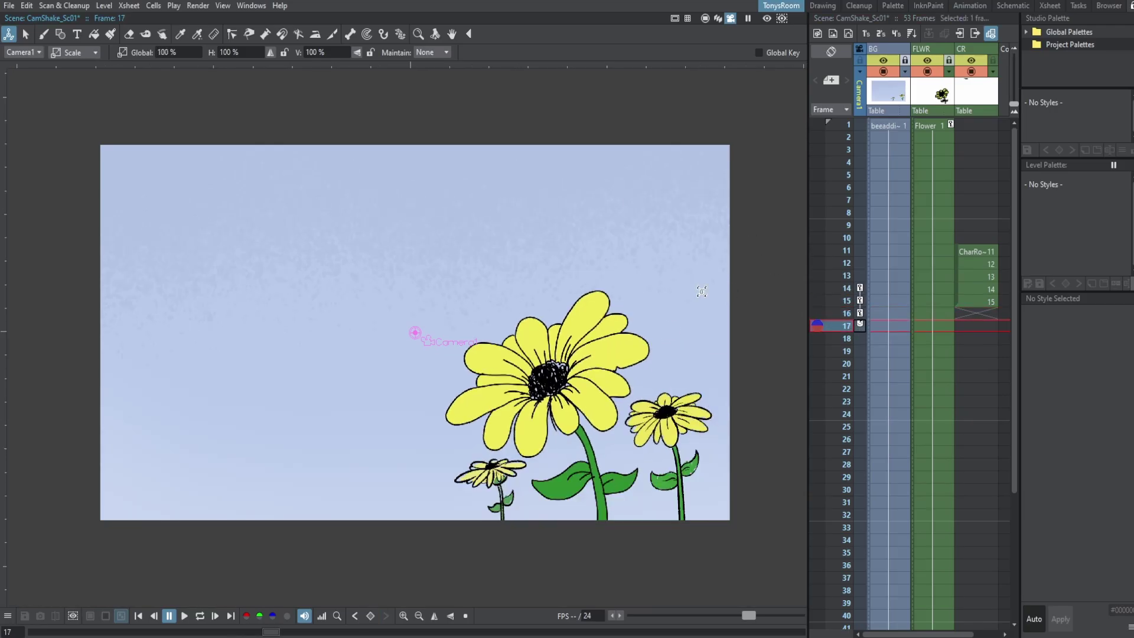
pyautogui.scroll(2, 73, 52)
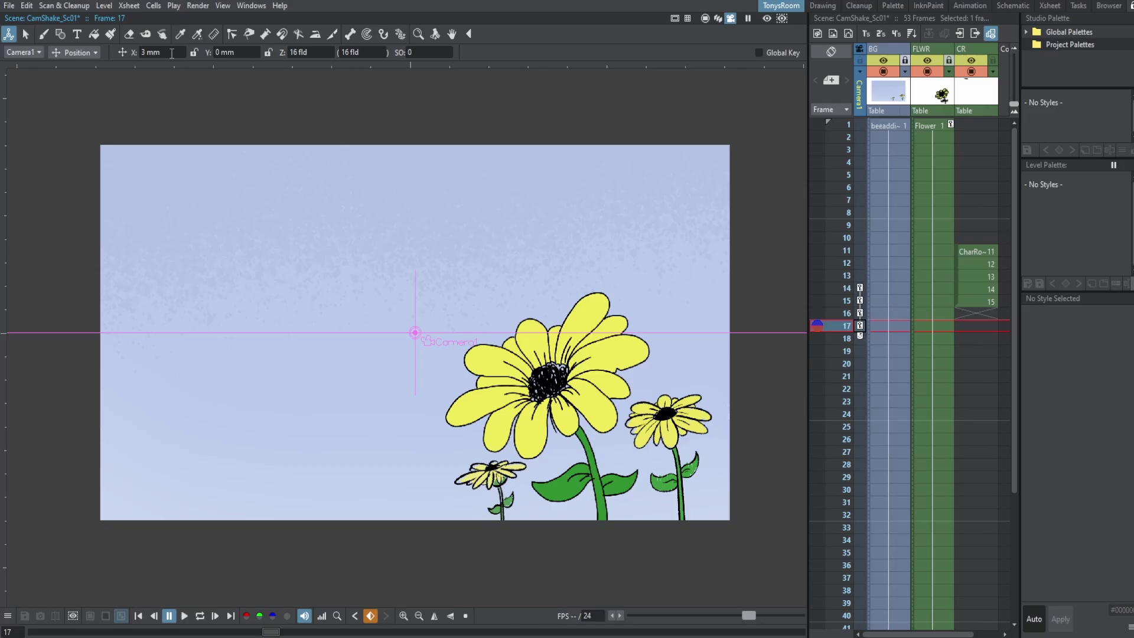
pyautogui.click(172, 53)
pyautogui.press('Return')
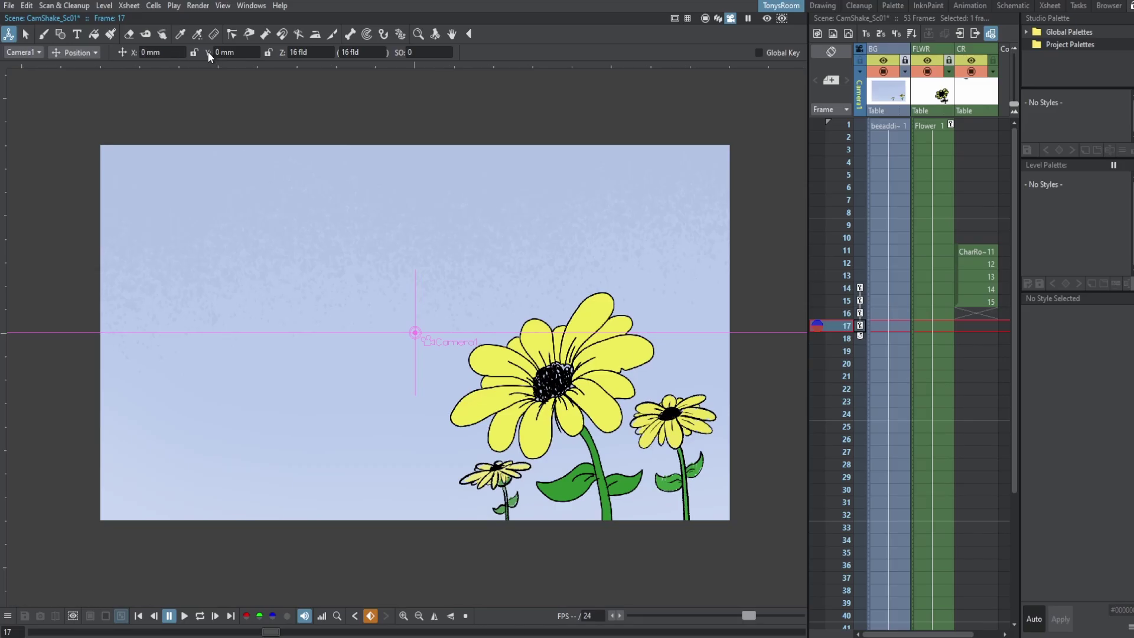
pyautogui.moveTo(209, 52); pyautogui.dragTo(260, 70)
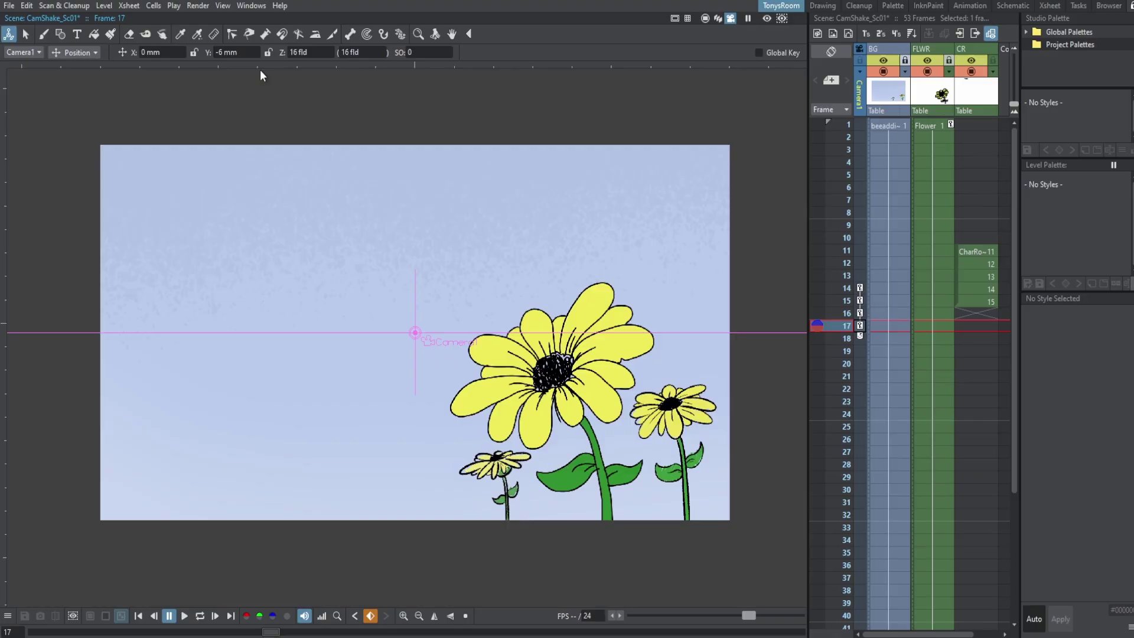
pyautogui.moveTo(133, 54)
pyautogui.mouseDown()
pyautogui.moveTo(169, 58)
pyautogui.moveTo(149, 56)
pyautogui.mouseUp()
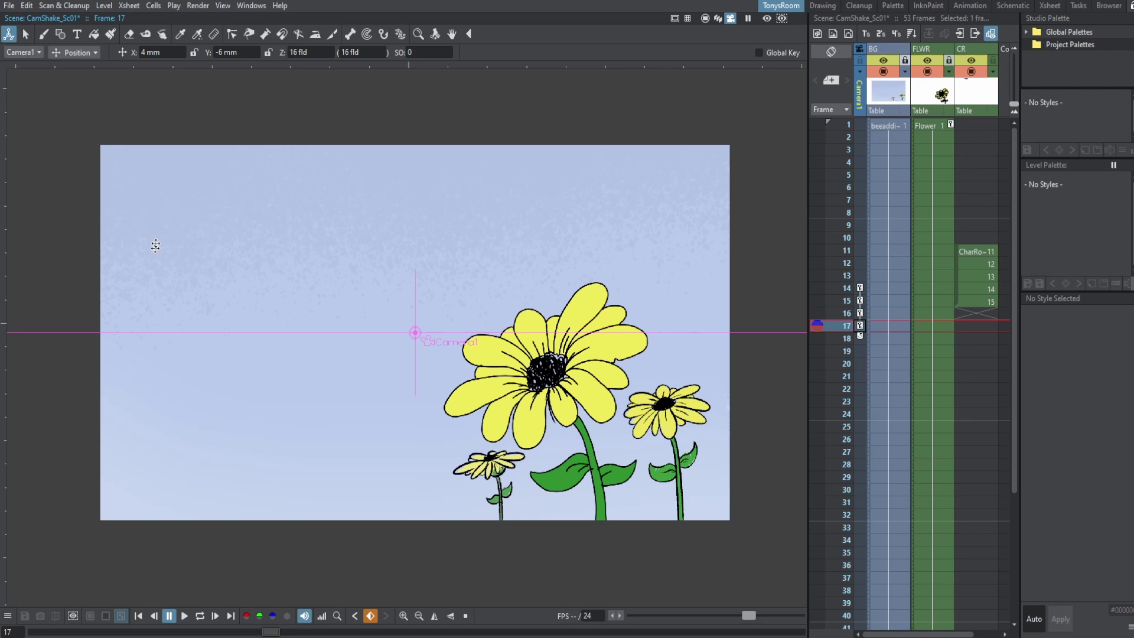
pyautogui.moveTo(271, 632)
pyautogui.mouseDown()
pyautogui.moveTo(214, 631)
pyautogui.moveTo(287, 632)
pyautogui.mouseUp()
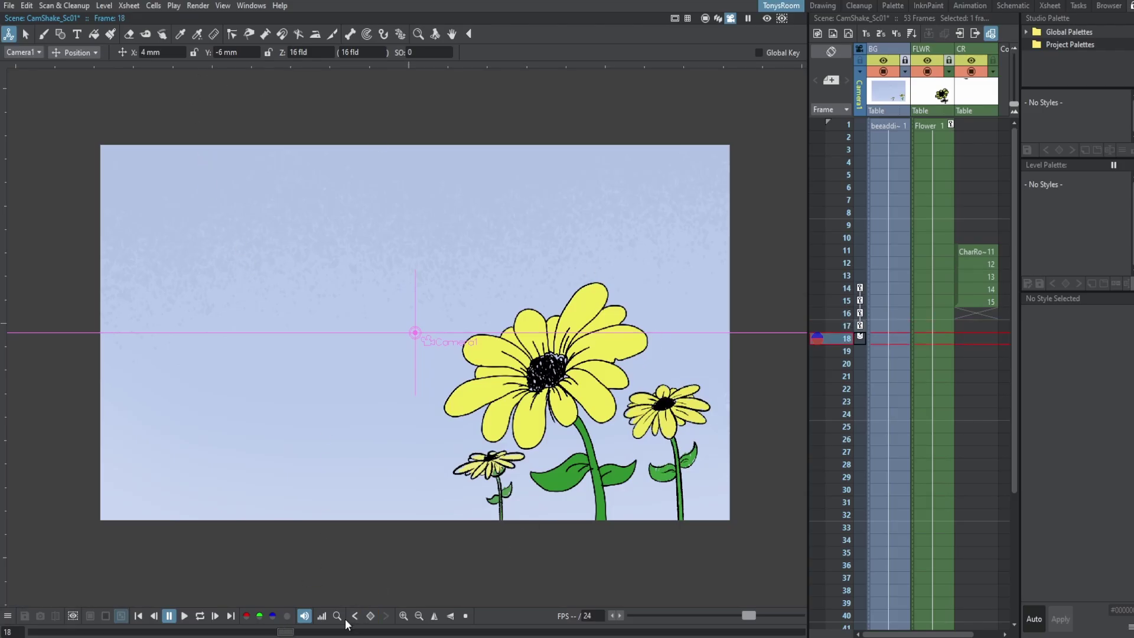
# - Key the camera on frame 18 at 98% scale, keeping frame 17 at 100%
pyautogui.click(370, 616)
pyautogui.click(74, 53)
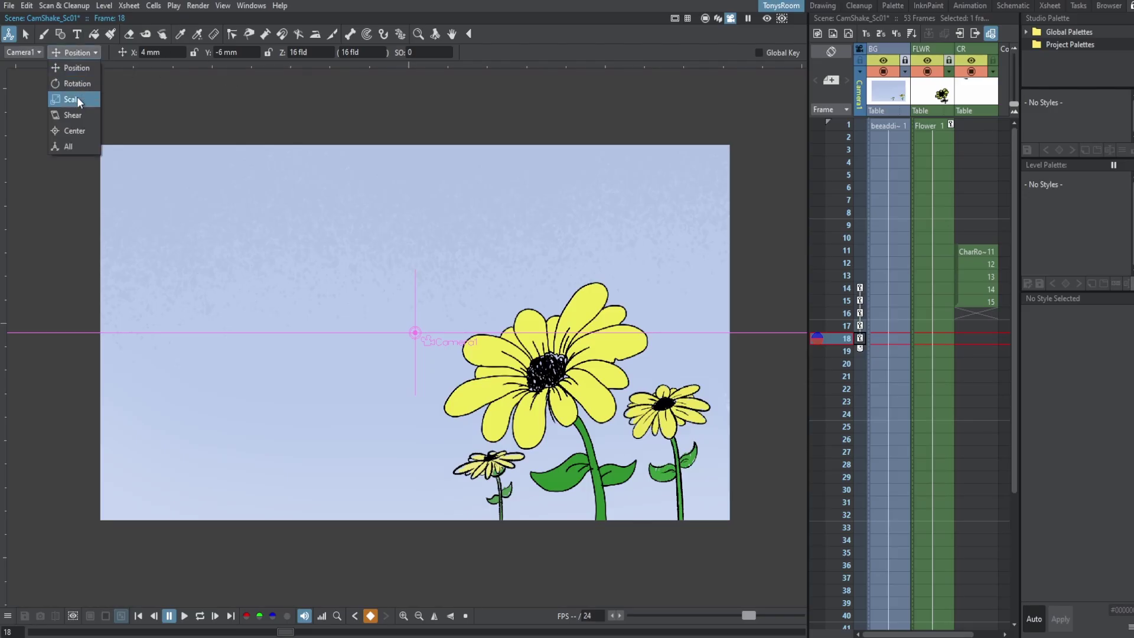
pyautogui.click(77, 100)
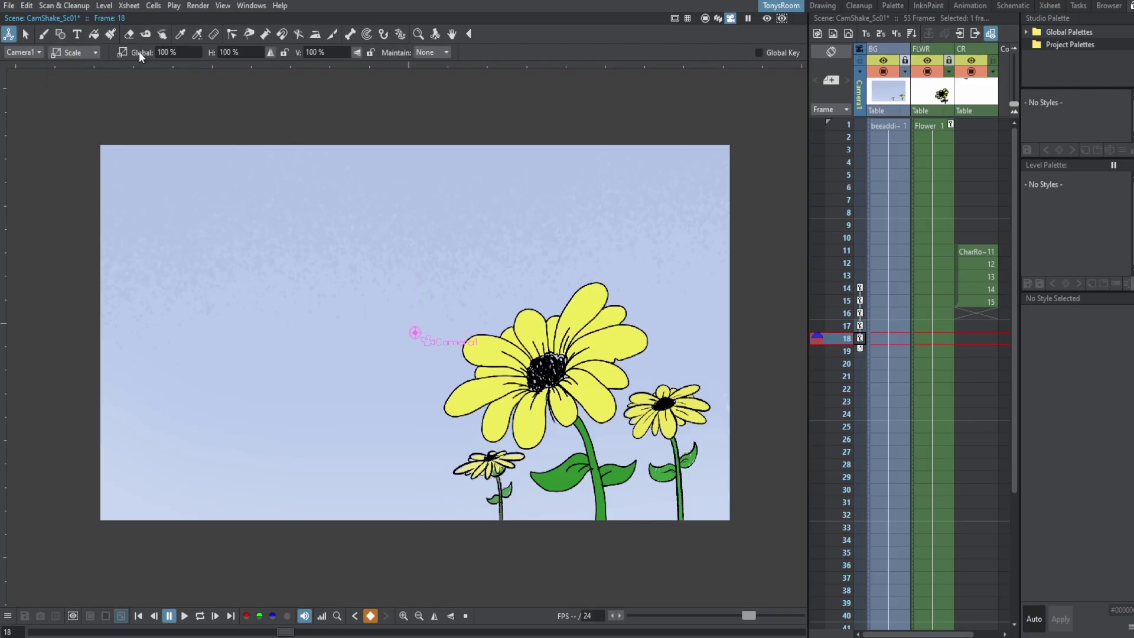
pyautogui.moveTo(140, 54); pyautogui.dragTo(136, 54)
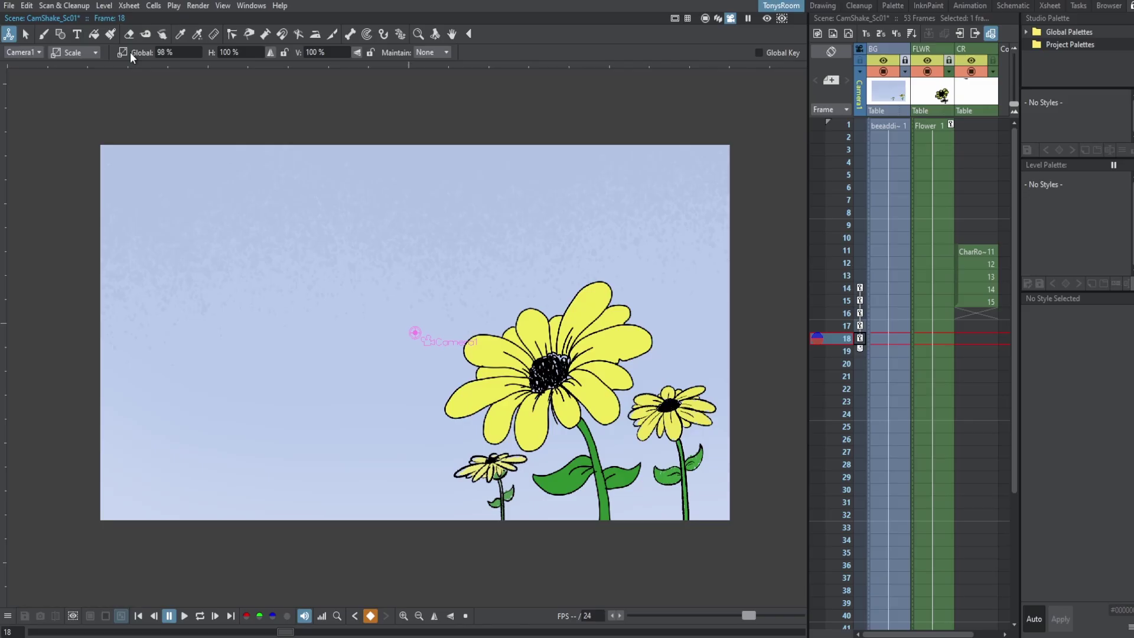
pyautogui.press('Up')
pyautogui.press('Up')
pyautogui.press('Up')
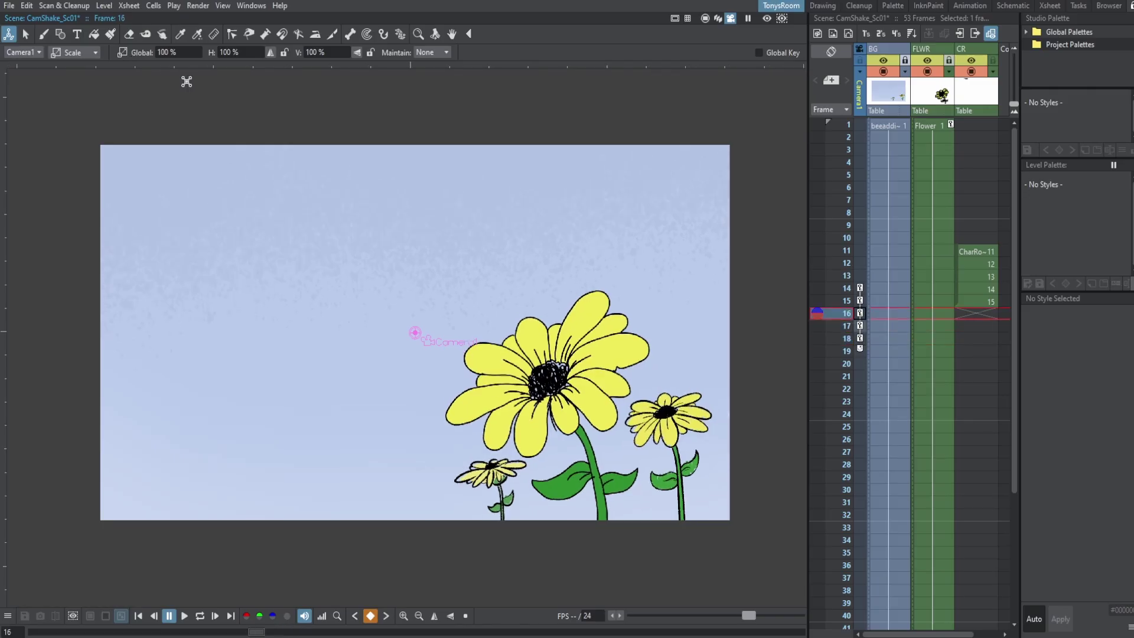
pyautogui.press('Down')
pyautogui.press('Up')
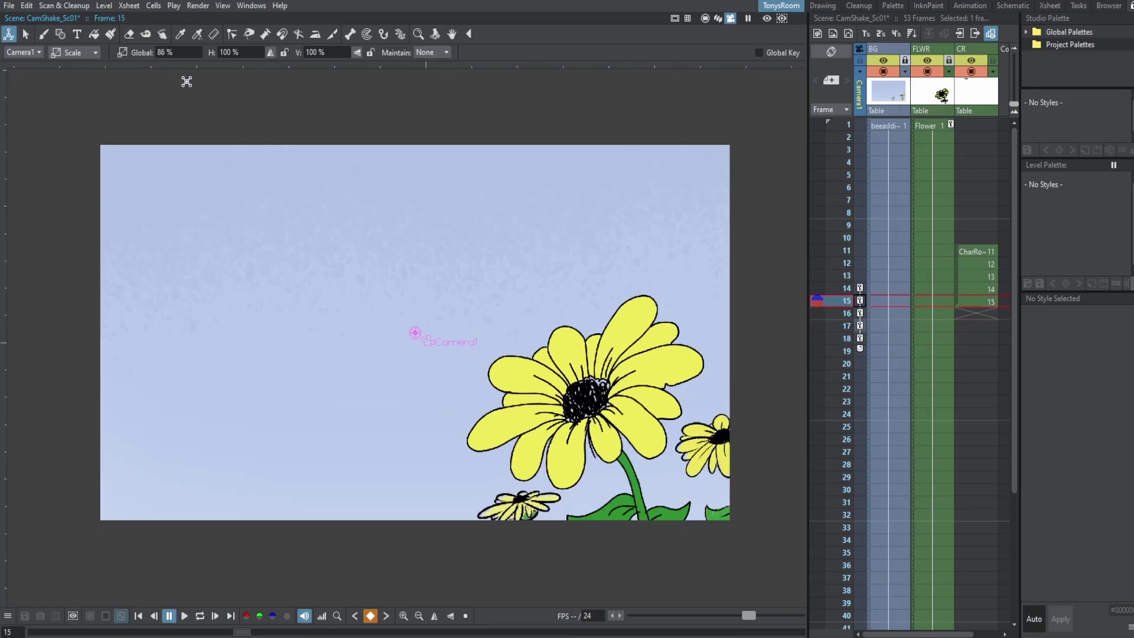
pyautogui.press('Down')
pyautogui.press('Down')
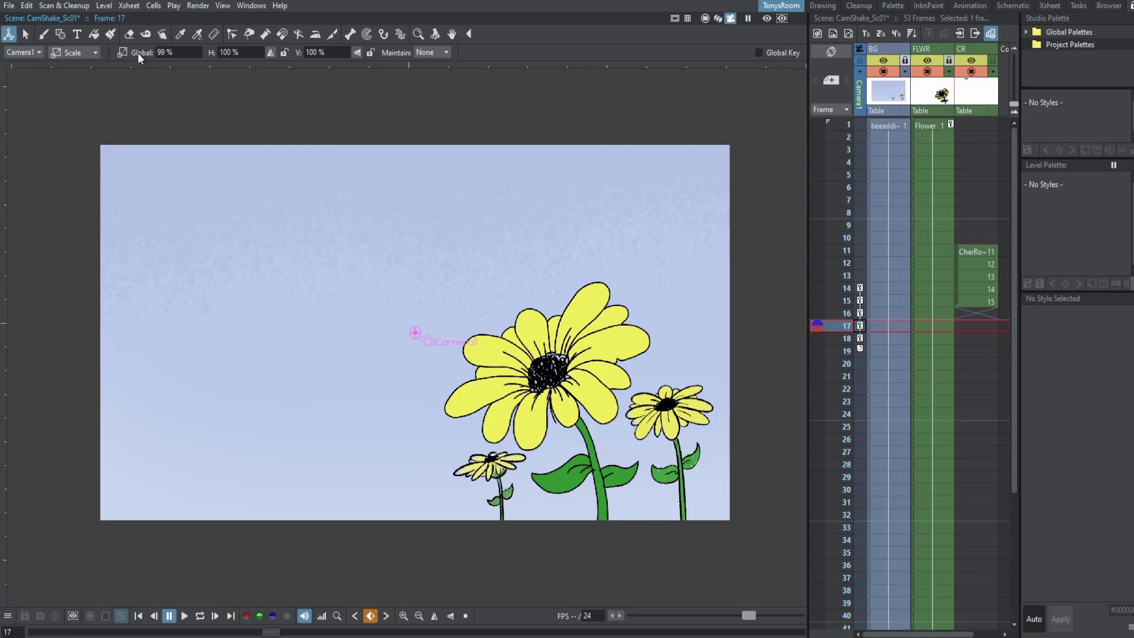
pyautogui.moveTo(132, 52); pyautogui.dragTo(187, 49)
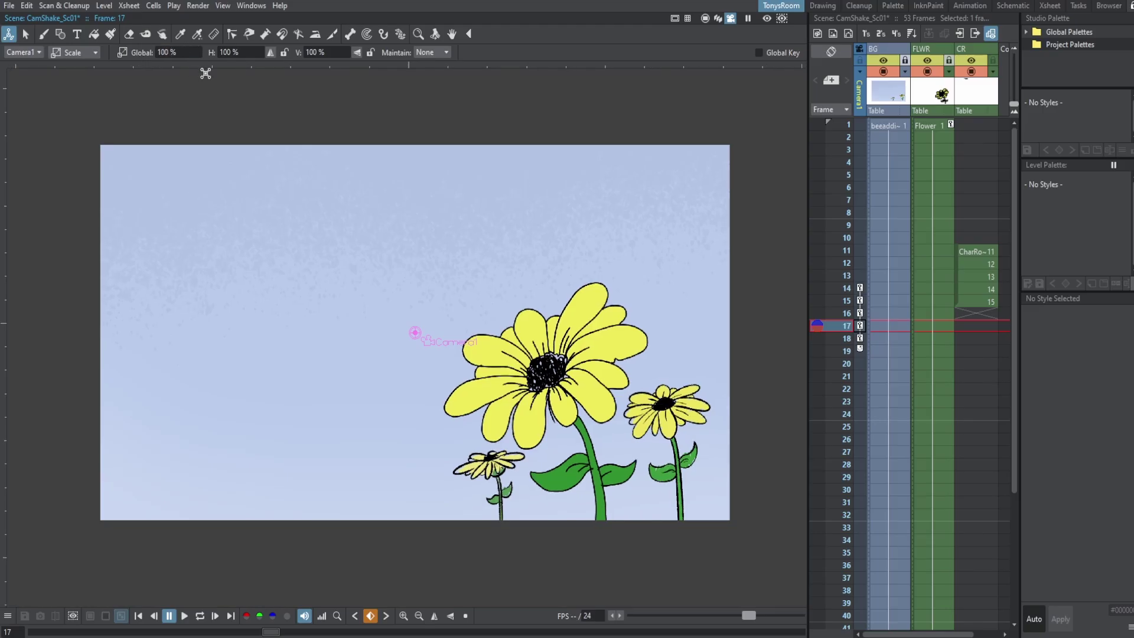
# - Scale the camera to 90% globally on frame 19
pyautogui.click(859, 340)
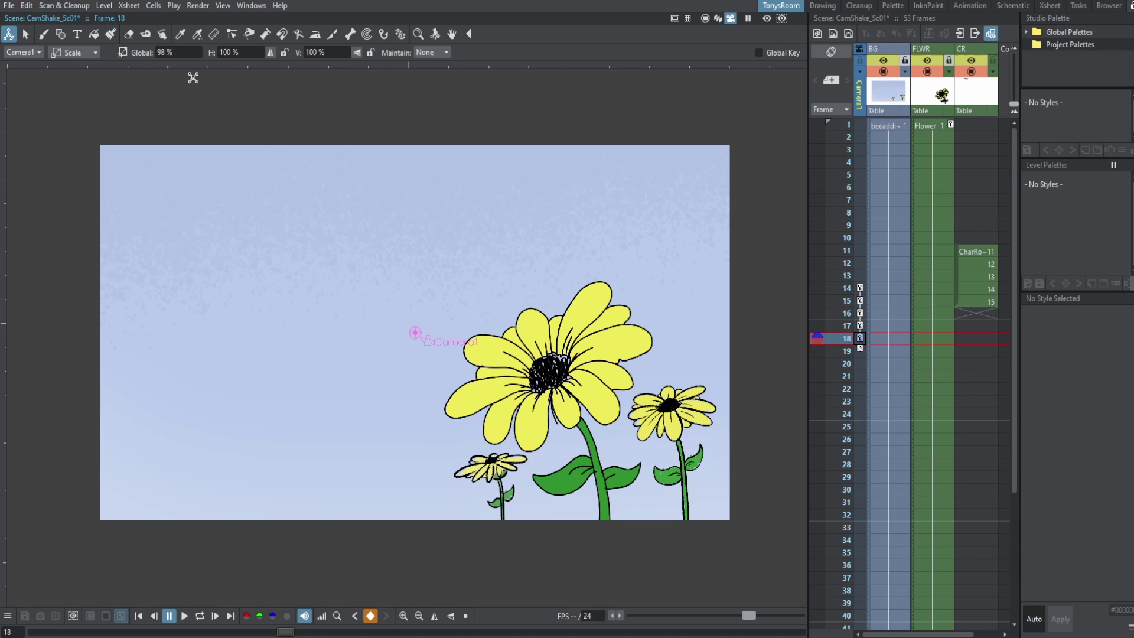
pyautogui.press('Down')
pyautogui.click(197, 56)
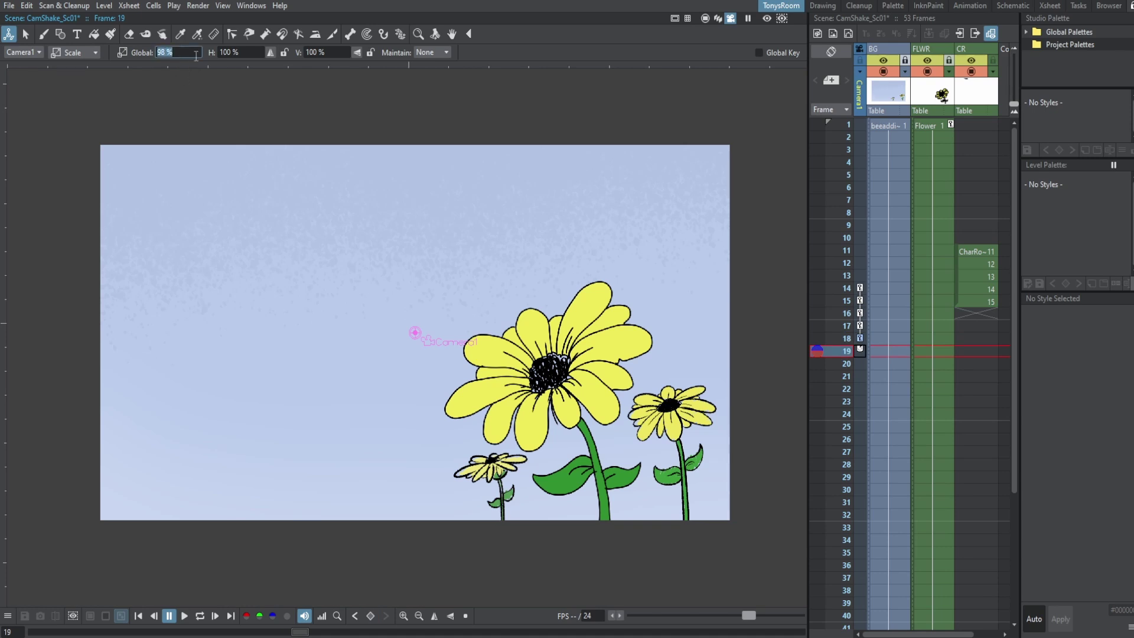
pyautogui.write('90')
pyautogui.press('Return')
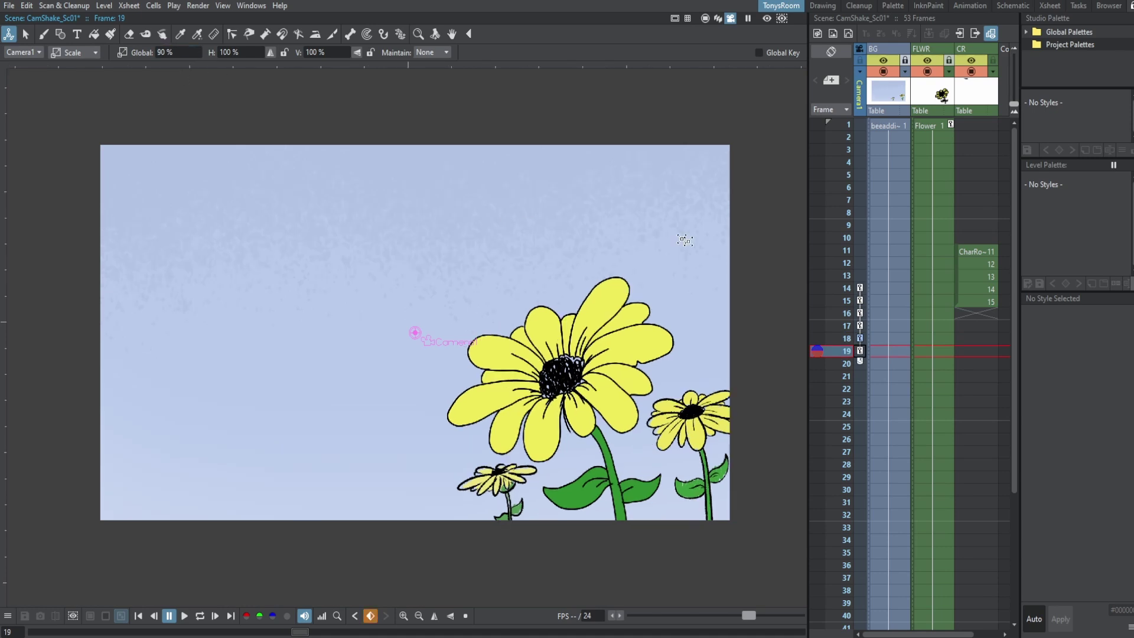
# - Key the camera scale at 100% on frame 20 and 95% on frame 21
pyautogui.click(862, 363)
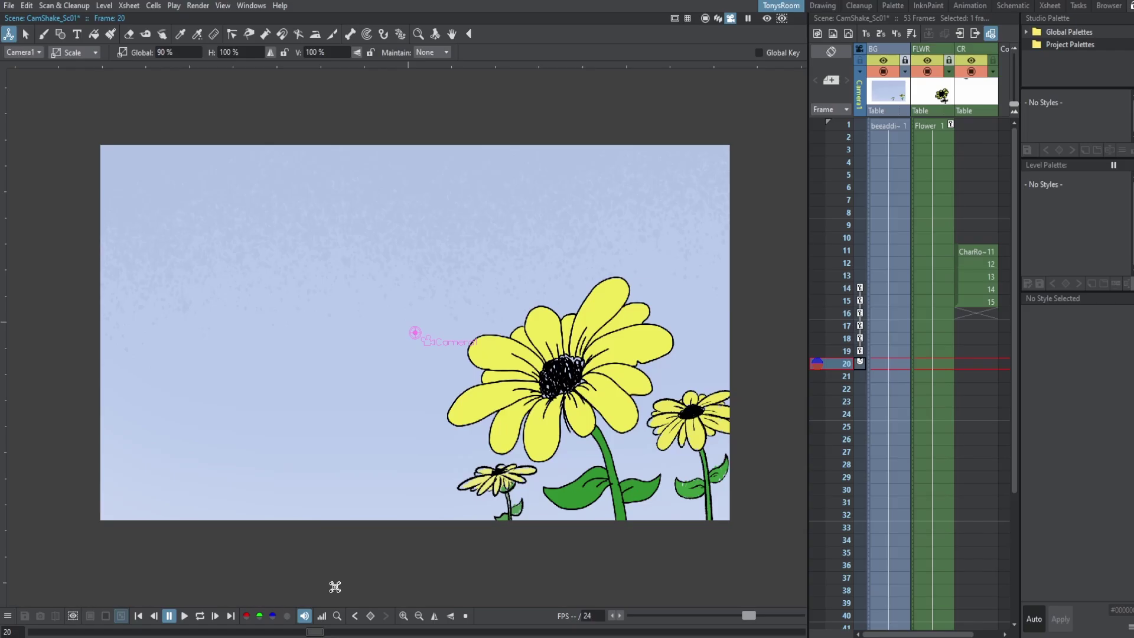
pyautogui.click(370, 615)
pyautogui.click(185, 51)
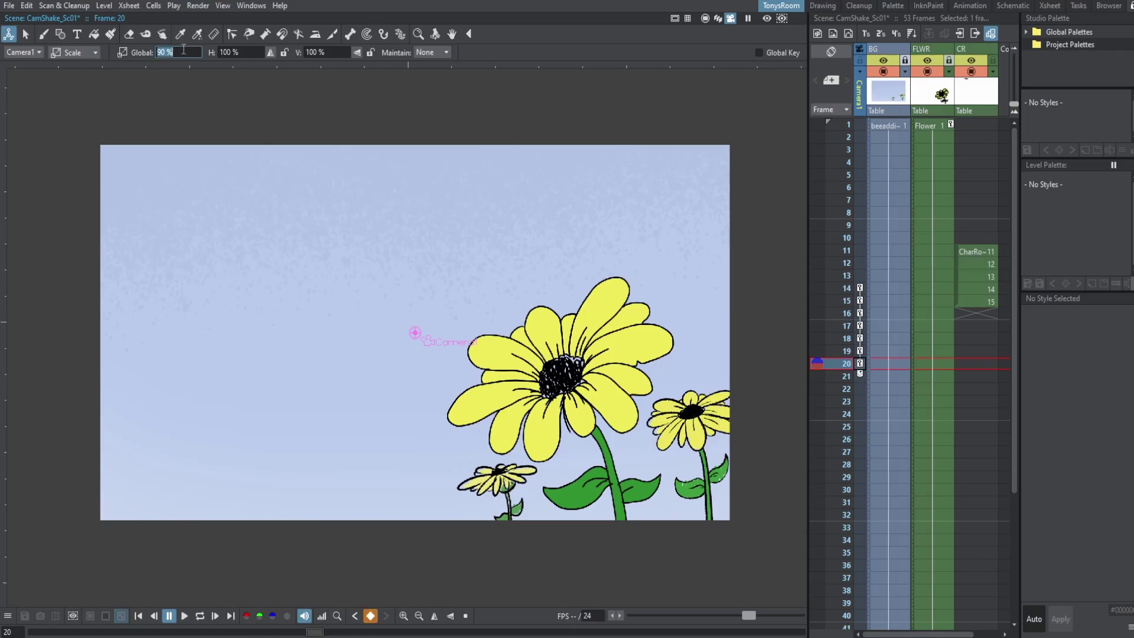
pyautogui.write('100')
pyautogui.press('Return')
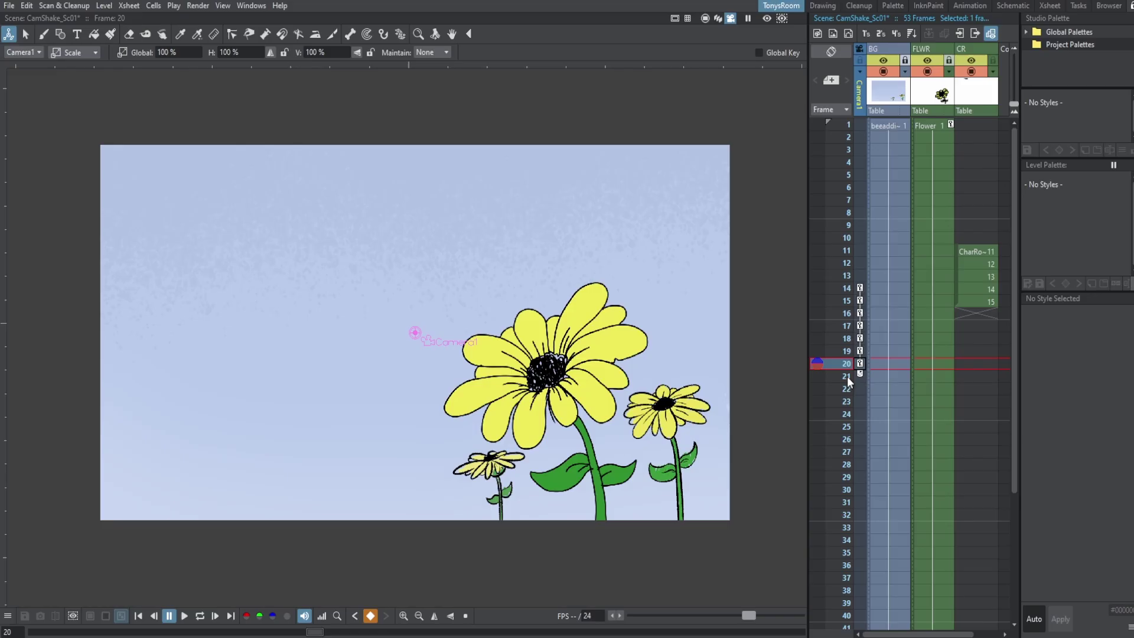
pyautogui.click(847, 377)
pyautogui.click(372, 616)
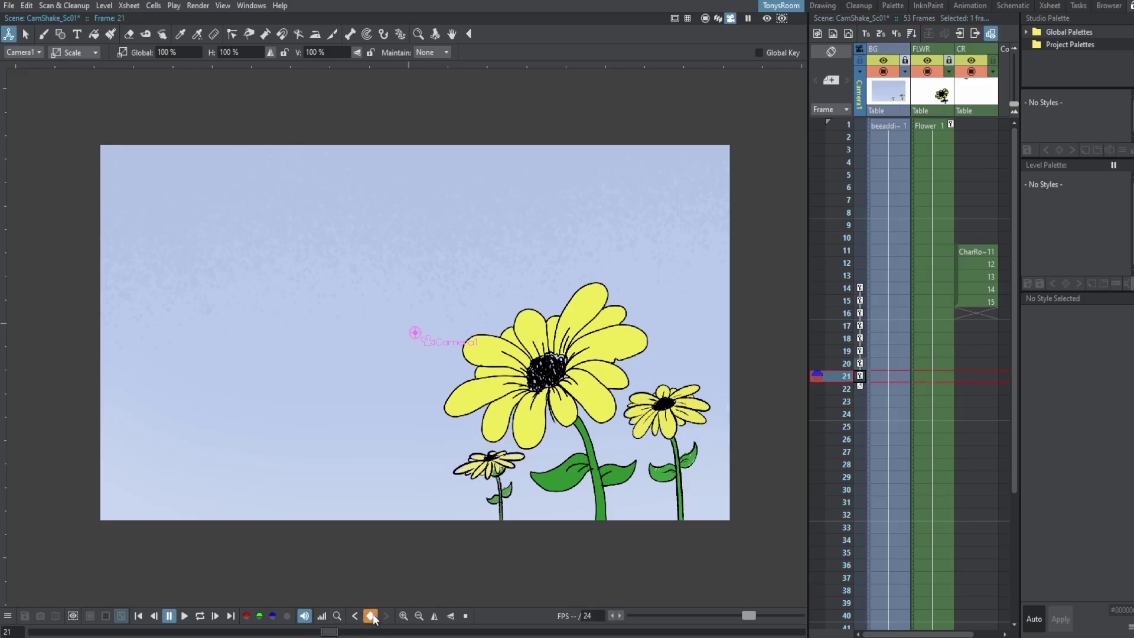
pyautogui.click(182, 50)
pyautogui.press('Return')
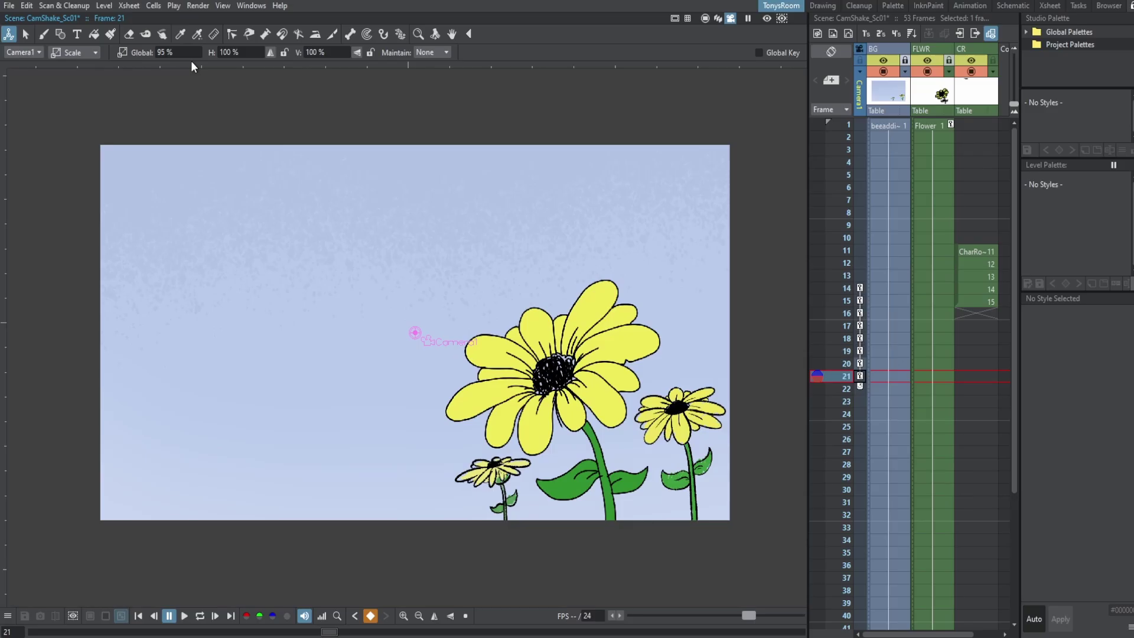
# - Key the camera scale at 100% on frame 22 and 98% on frame 23
pyautogui.click(857, 390)
pyautogui.click(370, 615)
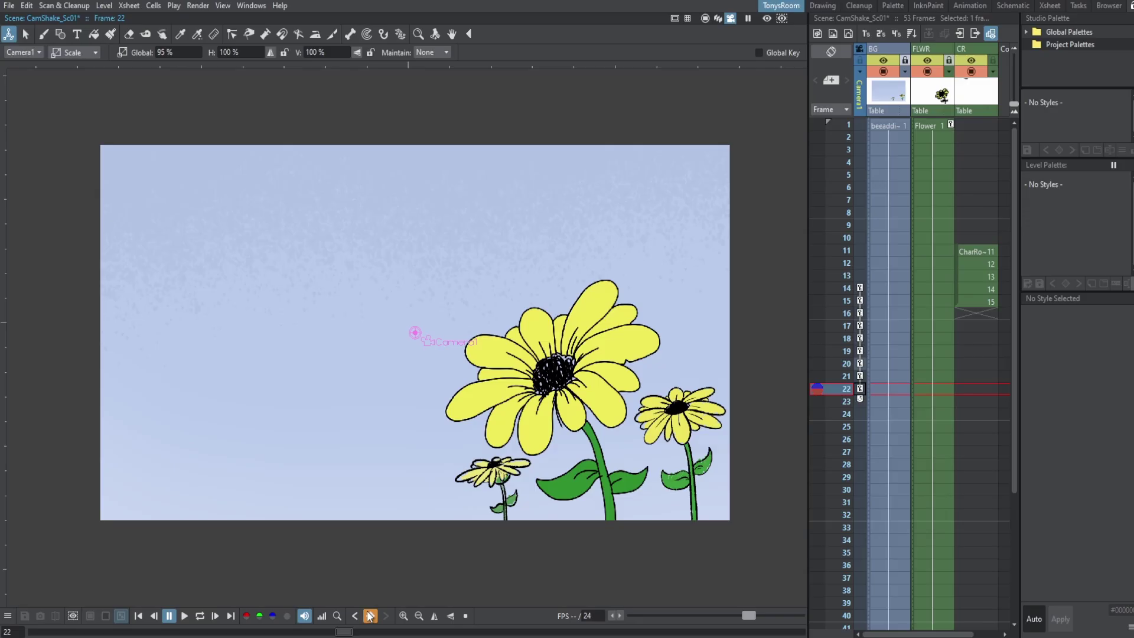
pyautogui.click(179, 52)
pyautogui.write('100')
pyautogui.press('Return')
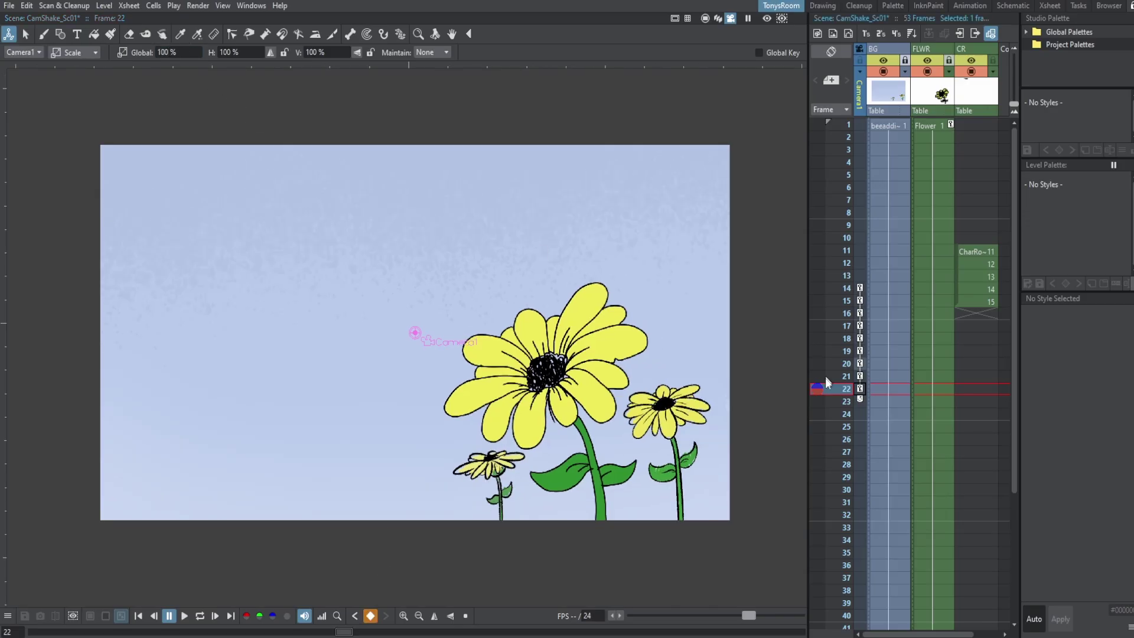
pyautogui.click(813, 406)
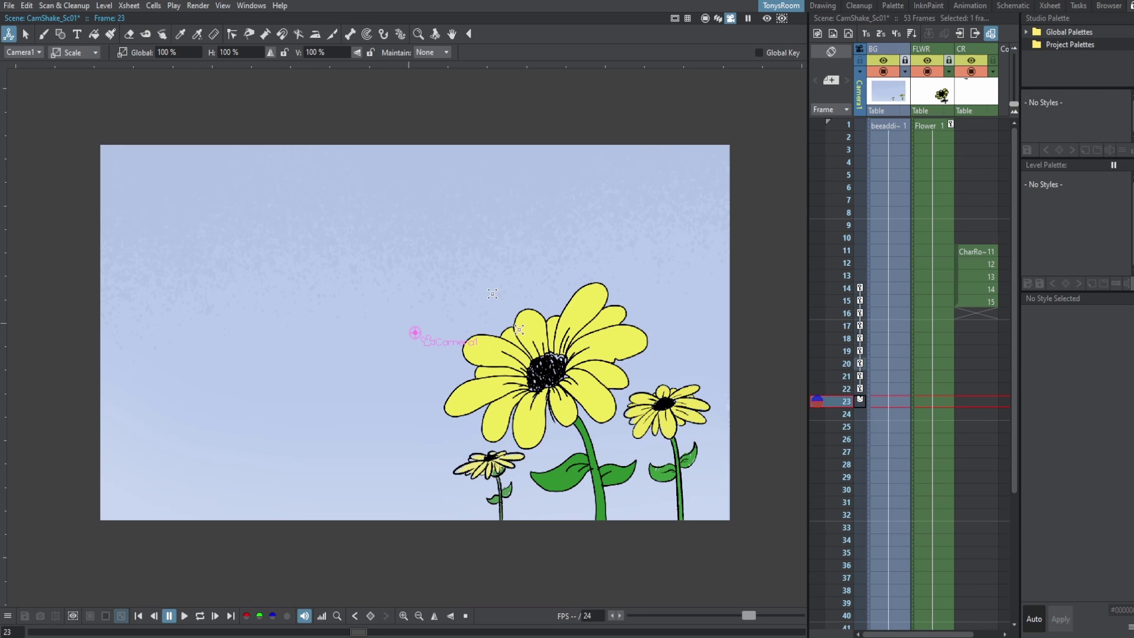
pyautogui.click(370, 615)
pyautogui.click(181, 50)
pyautogui.write('98')
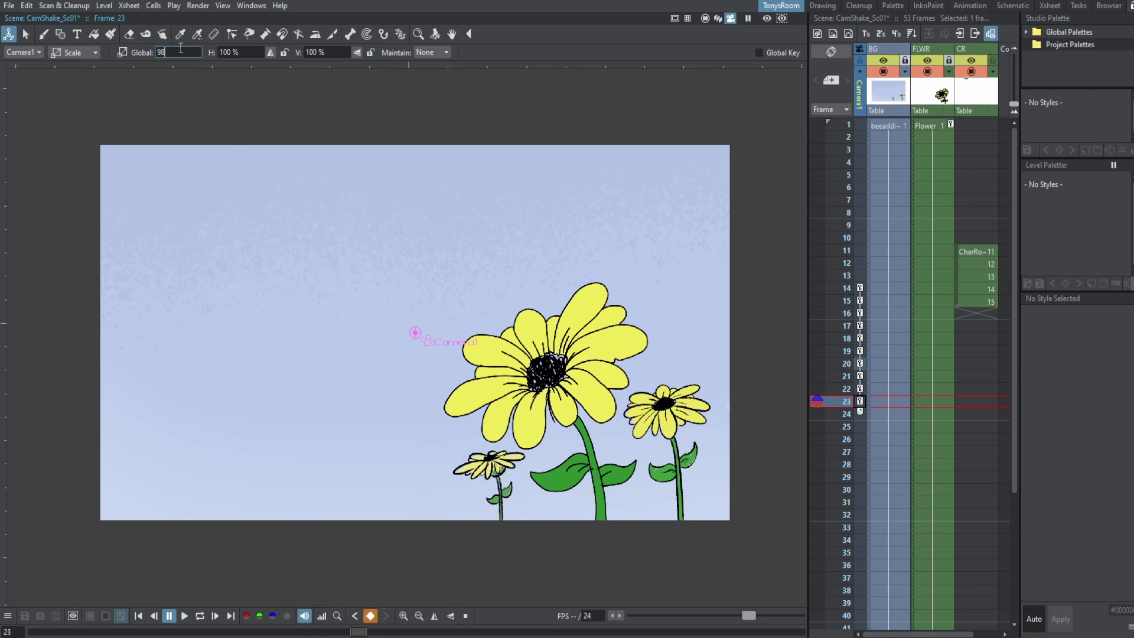
pyautogui.press('Return')
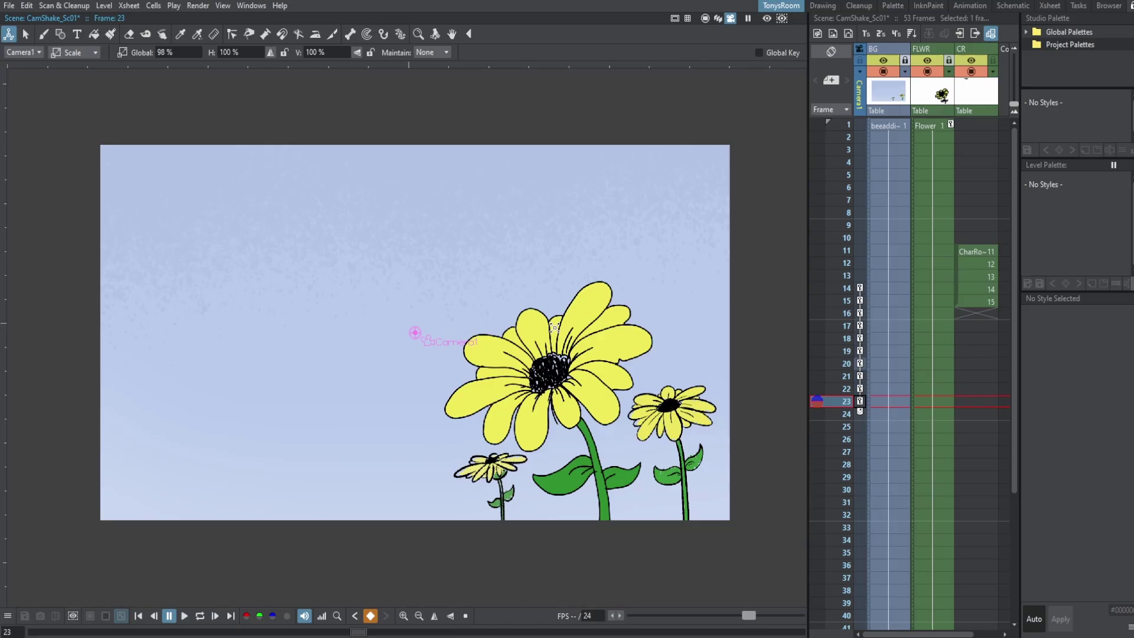
# - Set the camera scale on frame 24 to 100%, correcting a mistyped value
pyautogui.press('.')
pyautogui.click(177, 52)
pyautogui.write('10')
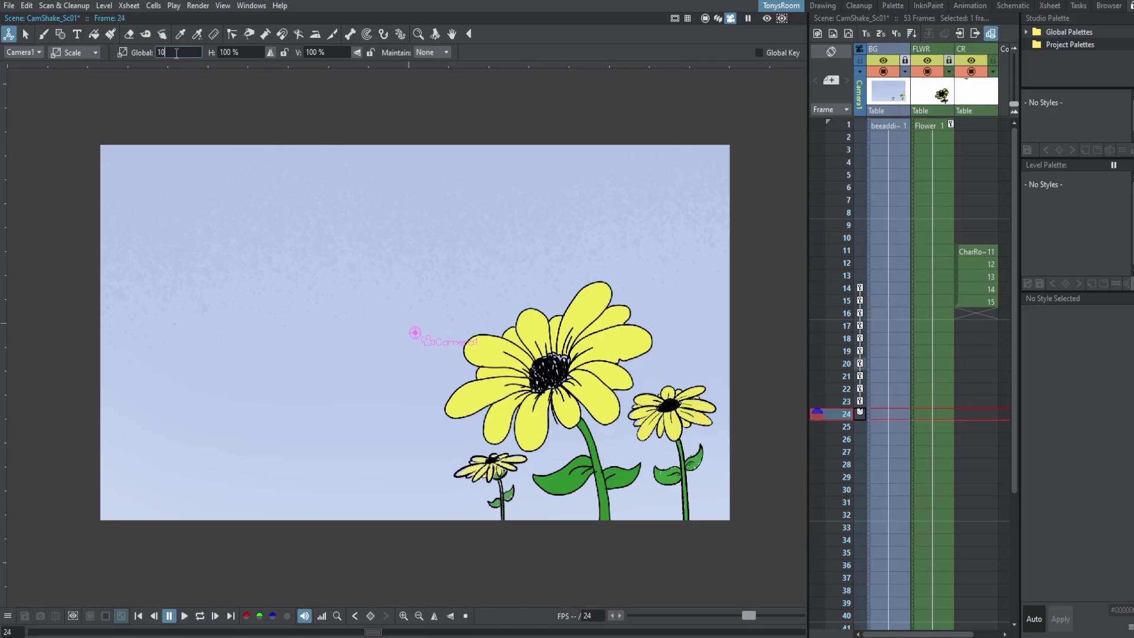
pyautogui.press('Return')
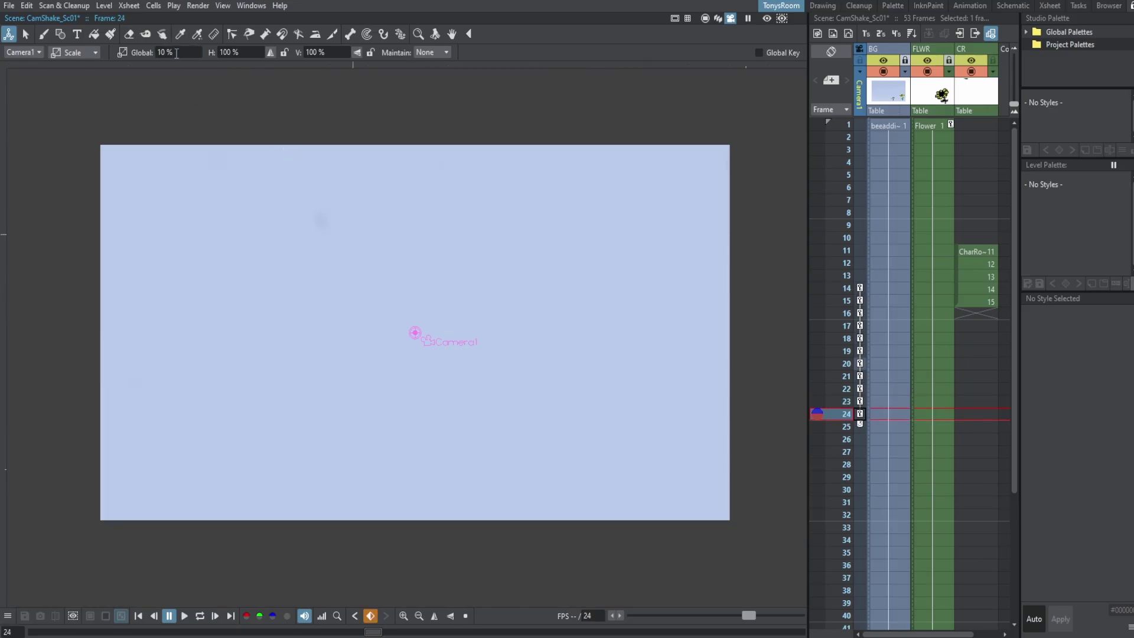
pyautogui.click(176, 52)
pyautogui.write('1')
pyautogui.press('Return')
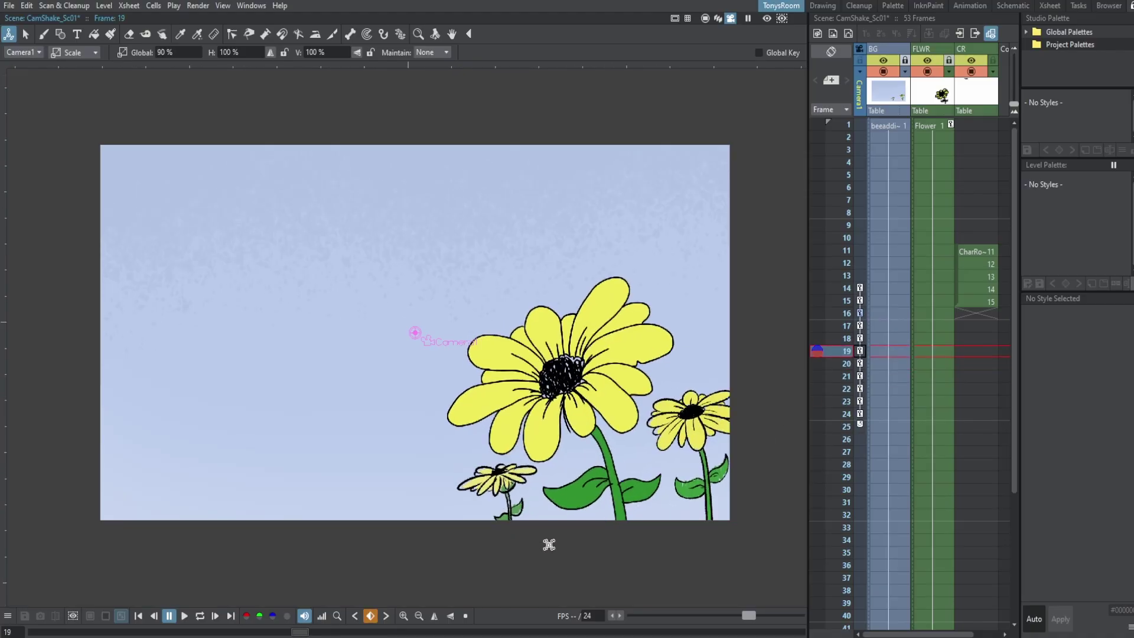
# - Convert the partial camera key on frame 19 into a full key
pyautogui.click(371, 616)
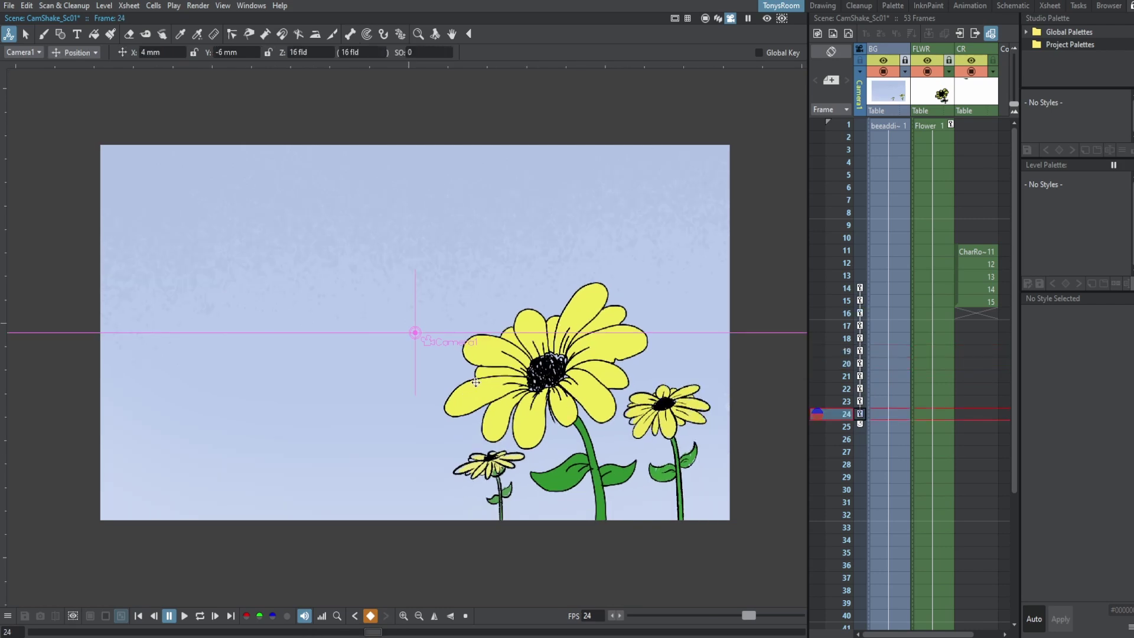
# - Set the frame-24 camera position to X 0 mm and Y 0 mm, then play the shake from frame 10
pyautogui.click(242, 52)
pyautogui.write('0')
pyautogui.press('Return')
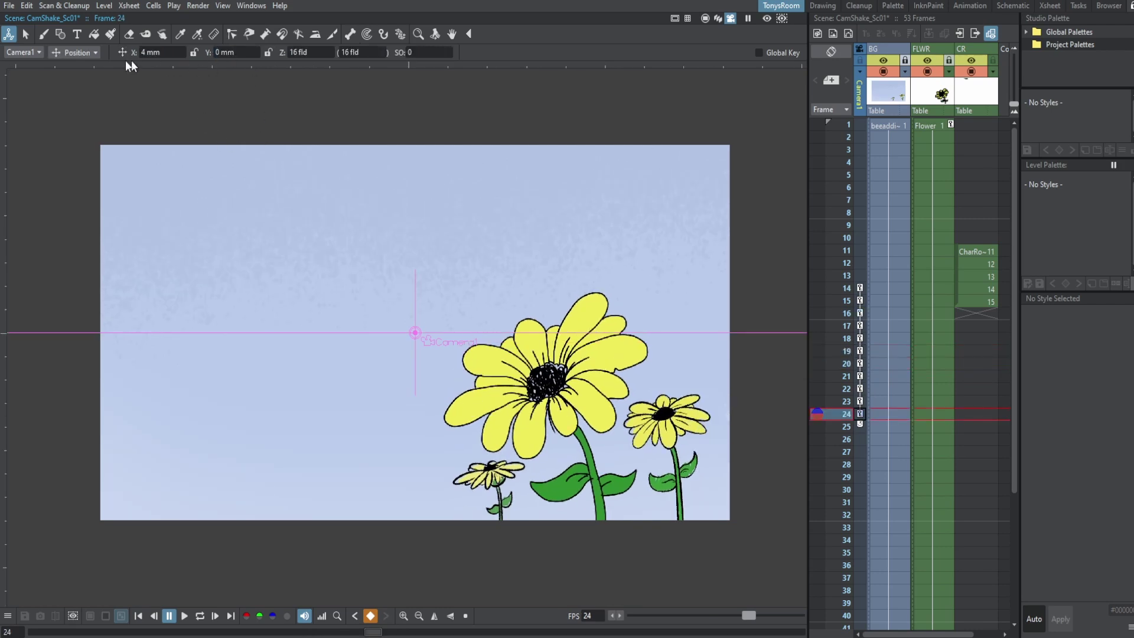
pyautogui.click(168, 52)
pyautogui.write('0')
pyautogui.press('Return')
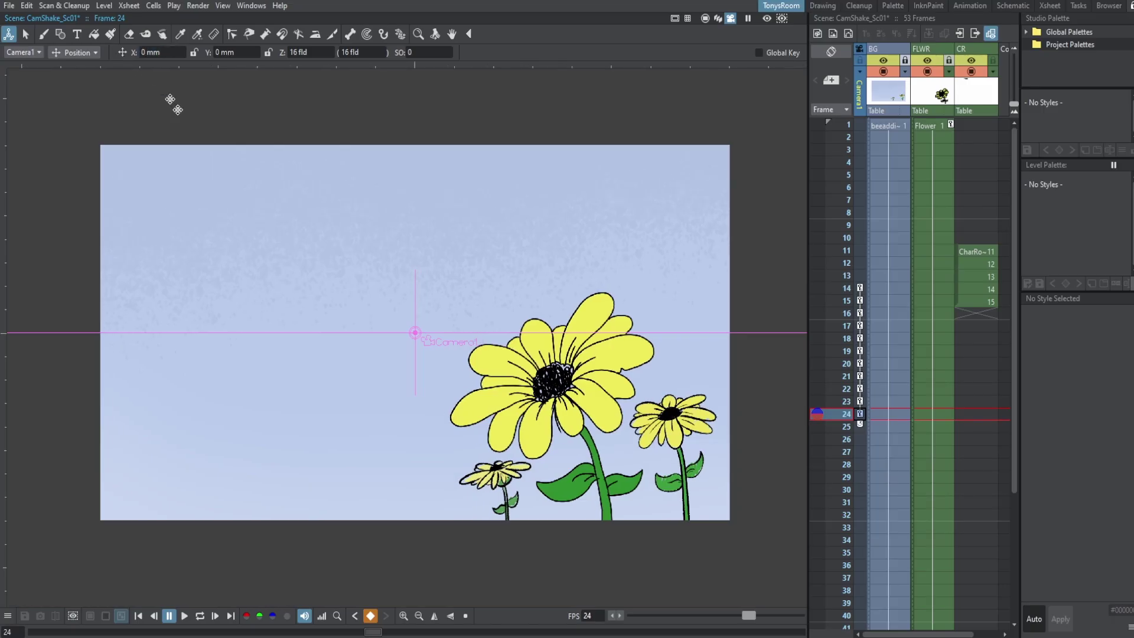
pyautogui.click(153, 633)
pyautogui.click(184, 615)
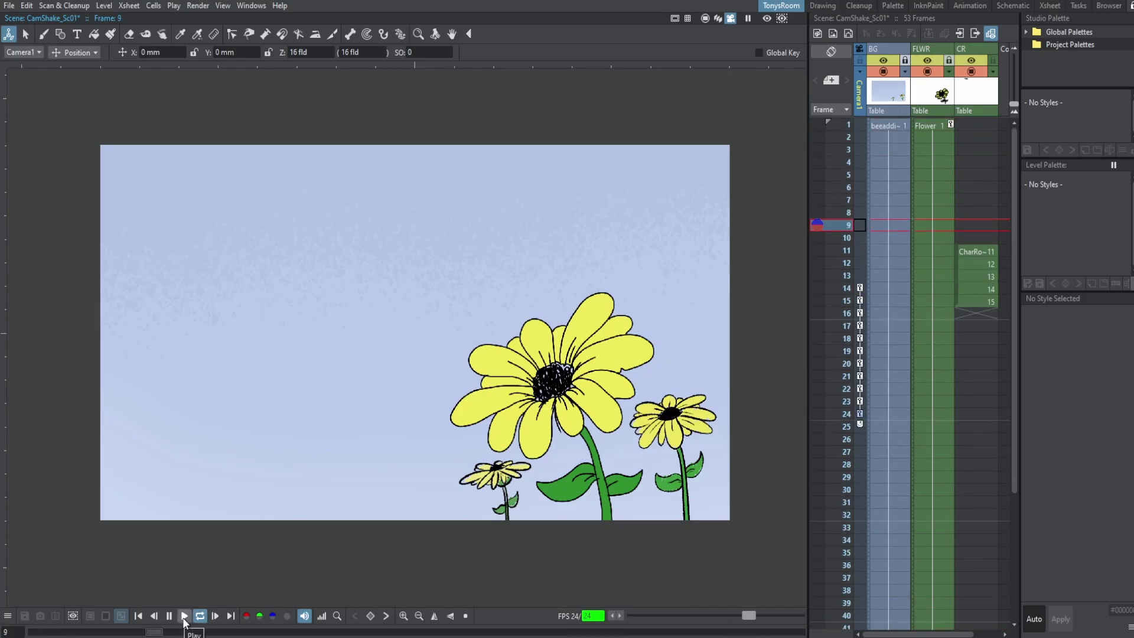
# - Stop playback at frame 15 and list Camera1's channels in the Animation room's Function Editor
pyautogui.click(865, 304)
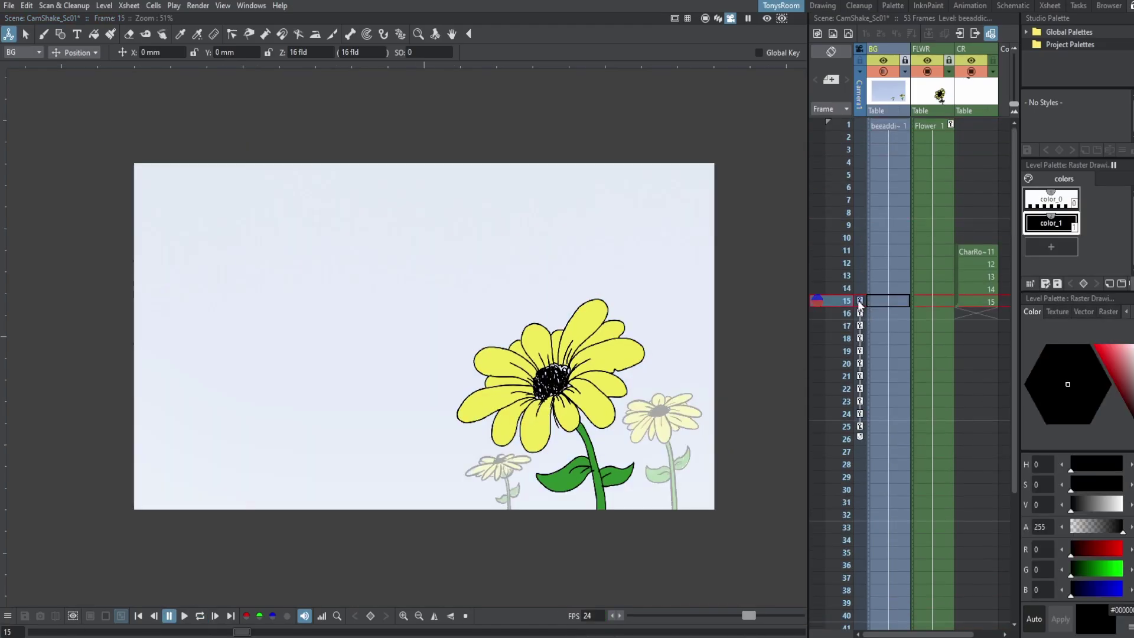
pyautogui.click(969, 5)
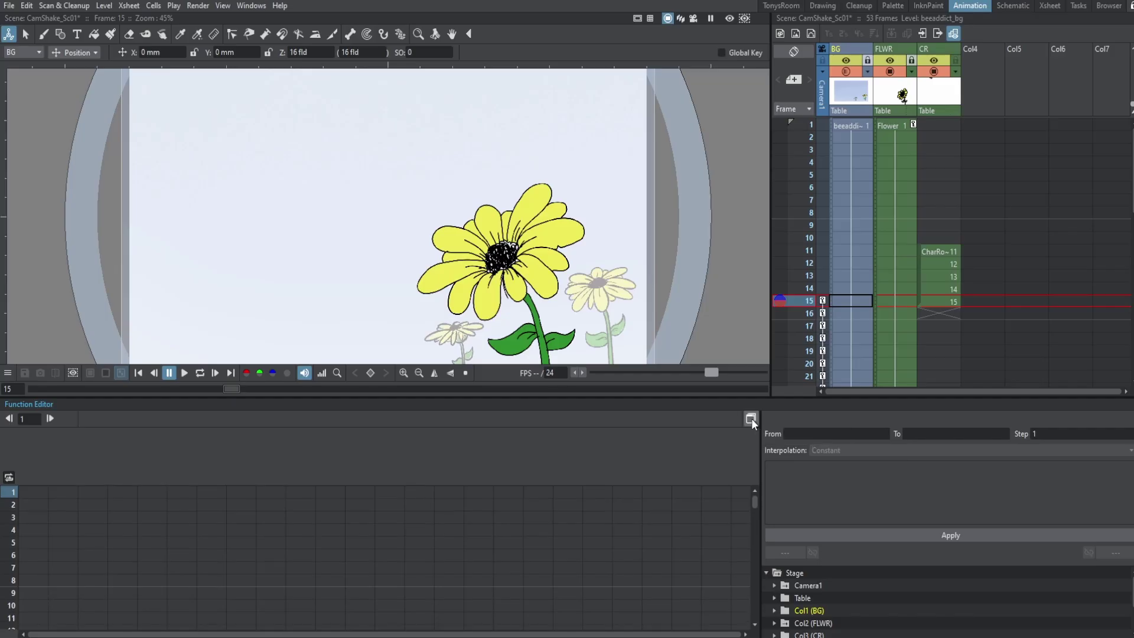
pyautogui.click(803, 585)
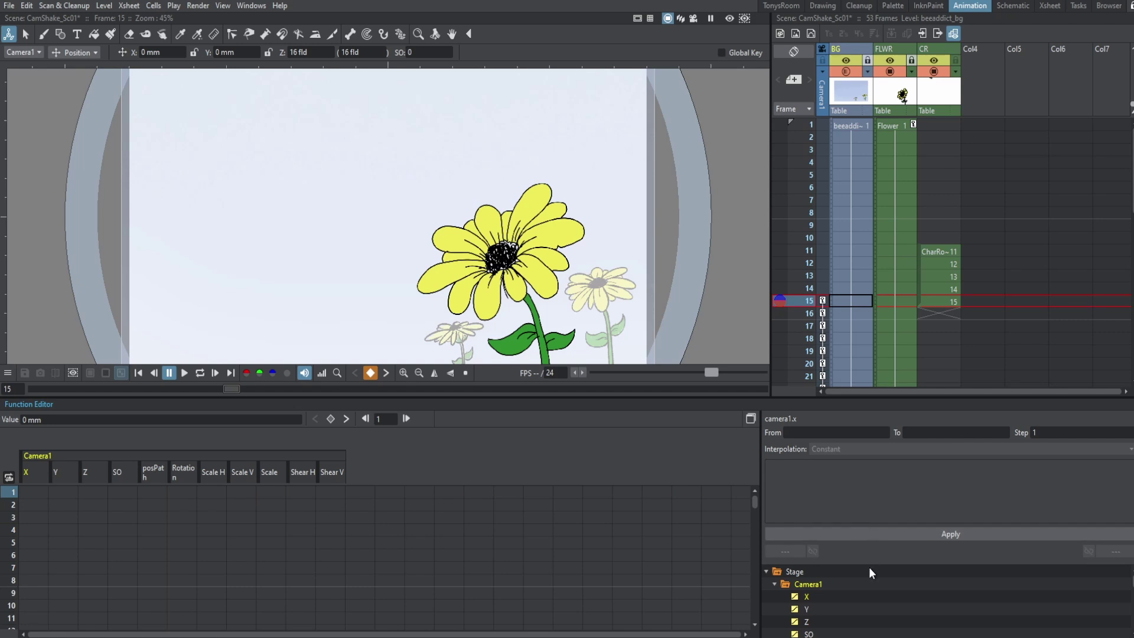
pyautogui.hotkey('ctrl', 'v')
pyautogui.scroll(-5, 206, 548)
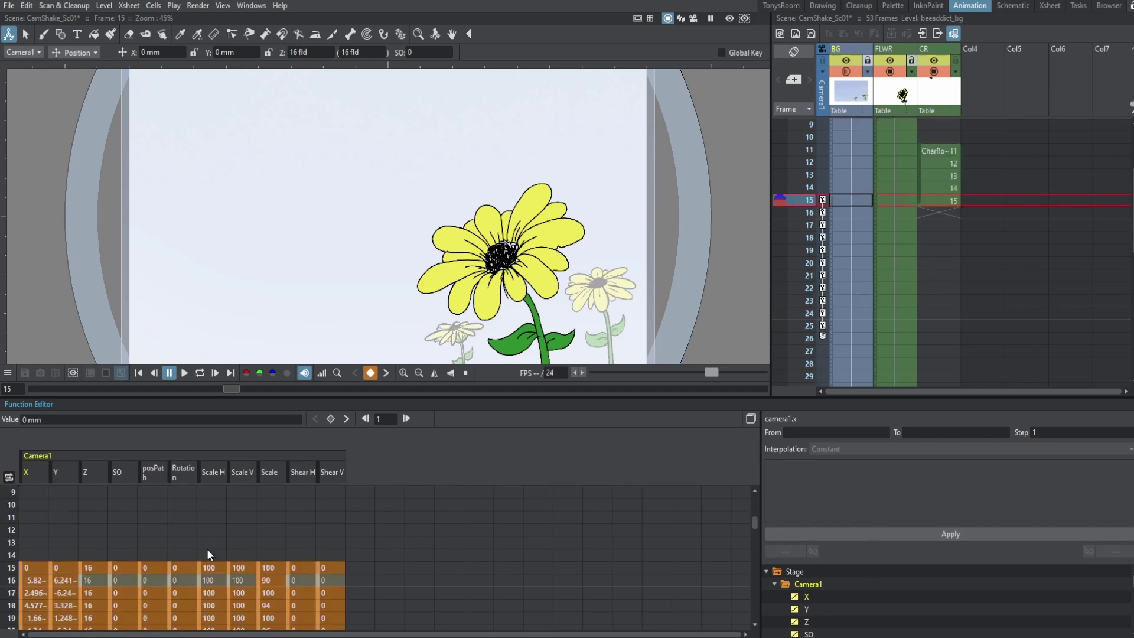
# - Switch the Function Editor to graph view, hide all camera curves, and enlarge the panel
pyautogui.click(750, 418)
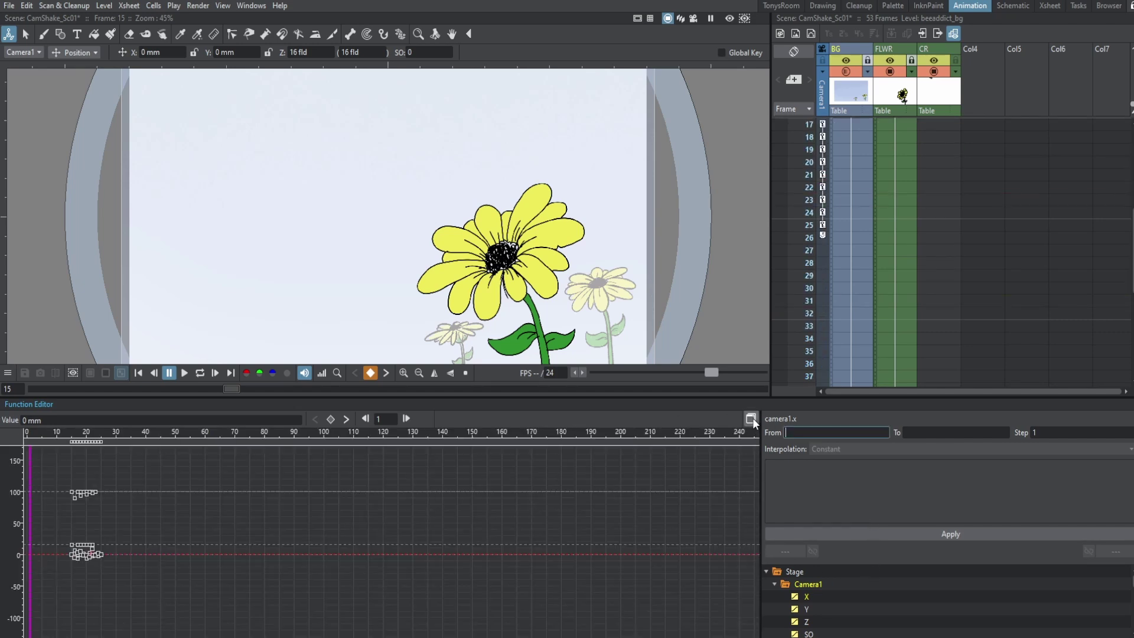
pyautogui.scroll(-3, 195, 513)
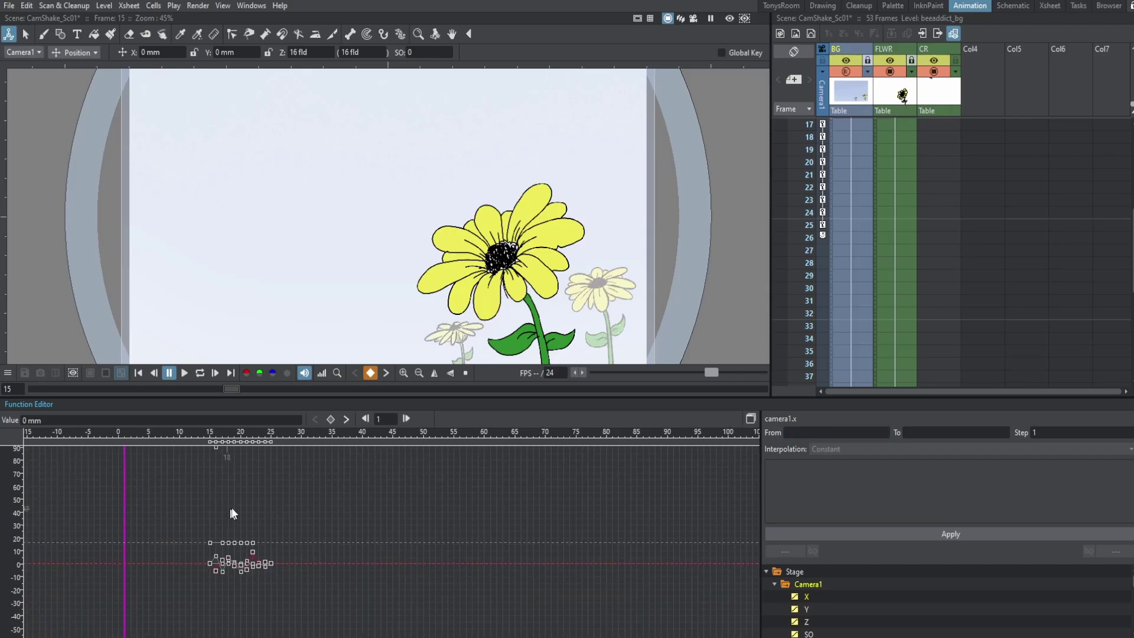
pyautogui.click(807, 589)
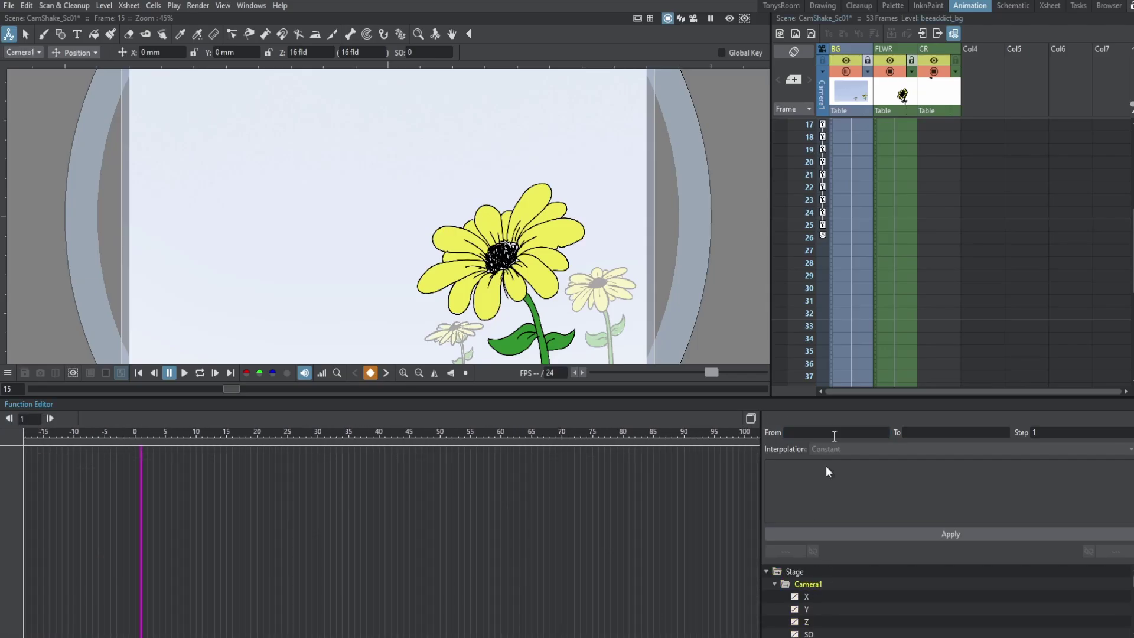
pyautogui.moveTo(846, 399); pyautogui.dragTo(845, 300)
pyautogui.scroll(-1, 839, 576)
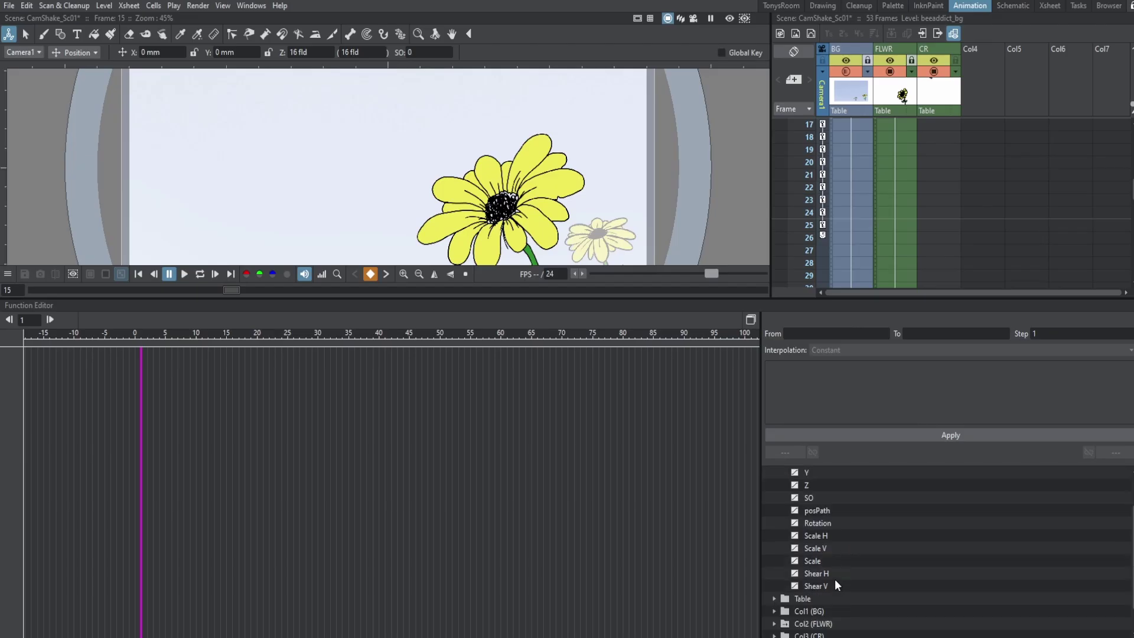
# - Reshape Scale keys 17–21 to about 102.9%, 93.6%, just over 100%, 95.4%, and just under 100%
pyautogui.click(809, 561)
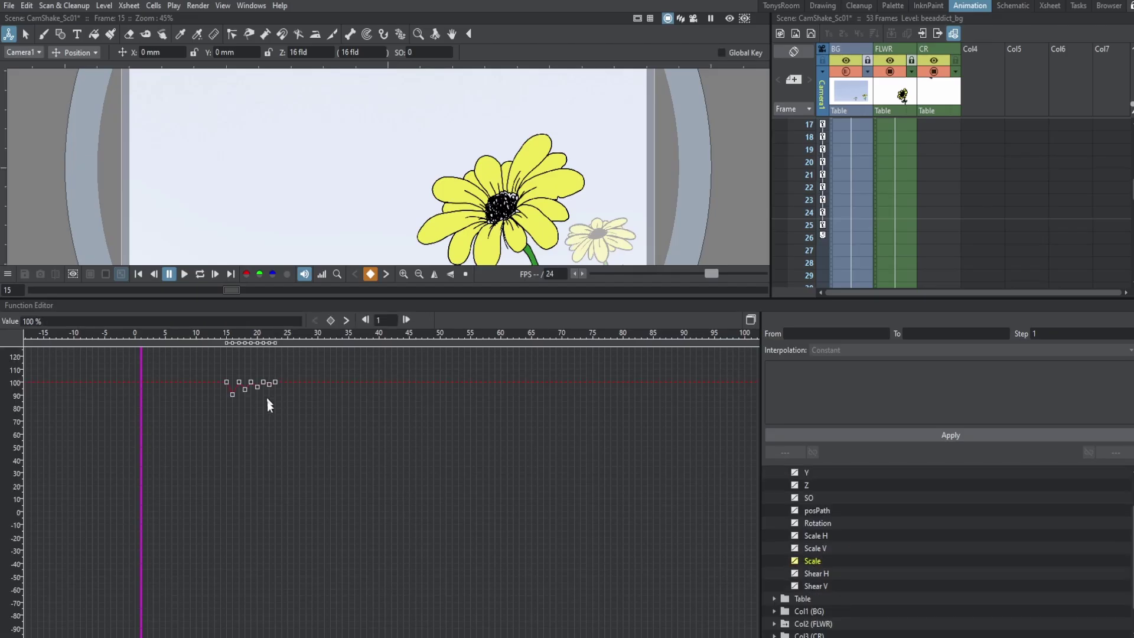
pyautogui.scroll(5, 309, 426)
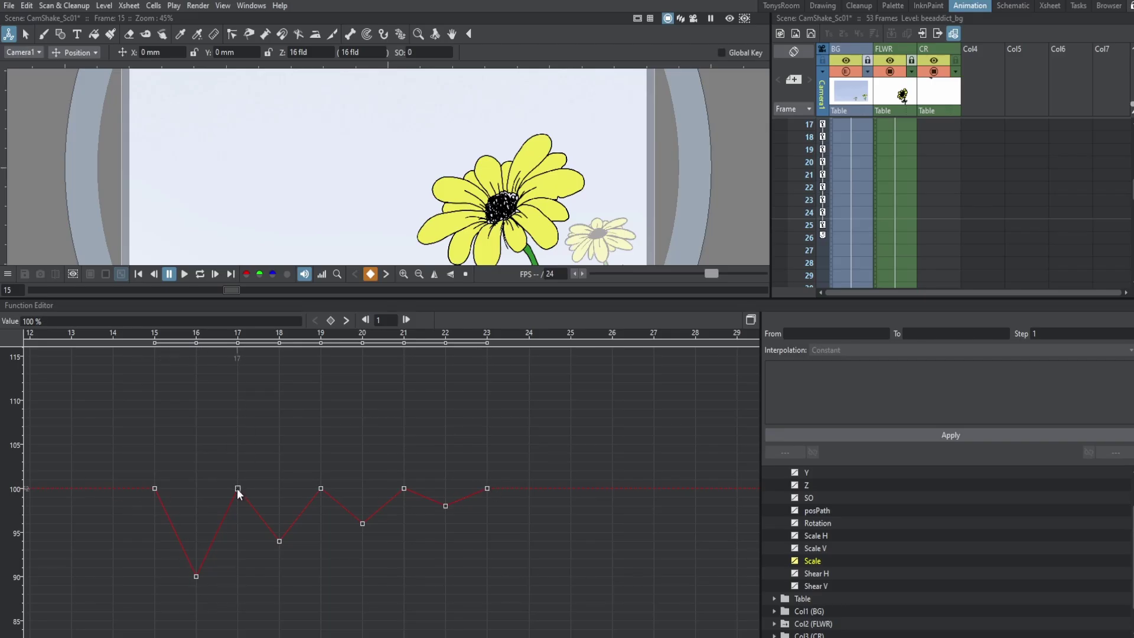
pyautogui.moveTo(237, 488); pyautogui.dragTo(236, 463)
pyautogui.moveTo(279, 541); pyautogui.dragTo(280, 545)
pyautogui.moveTo(320, 487); pyautogui.dragTo(320, 484)
pyautogui.moveTo(366, 524); pyautogui.dragTo(366, 530)
pyautogui.moveTo(404, 488); pyautogui.dragTo(446, 501)
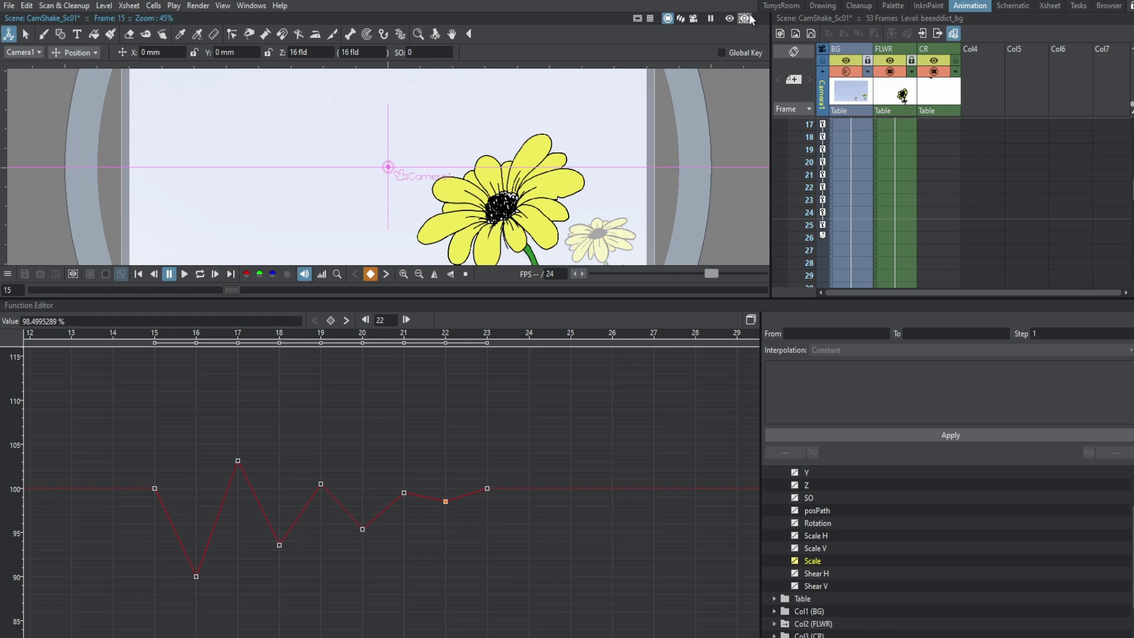
# - Preview the shake in Camera View with looped playback, enlarging the viewer, and stop on frame 17
pyautogui.click(693, 18)
pyautogui.press('l')
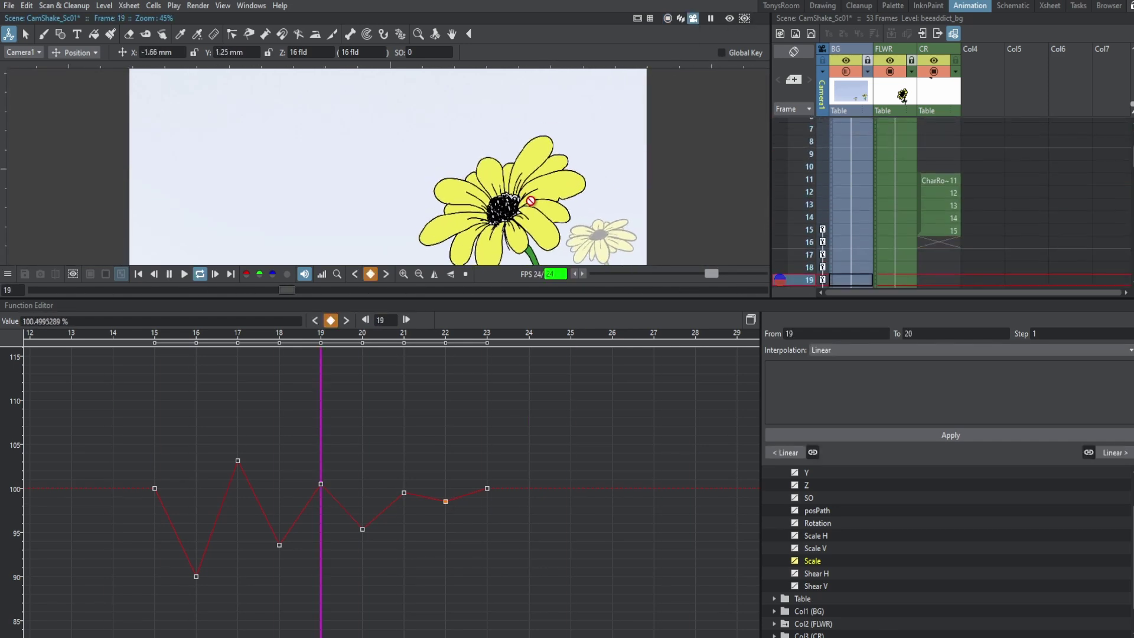
pyautogui.press('l')
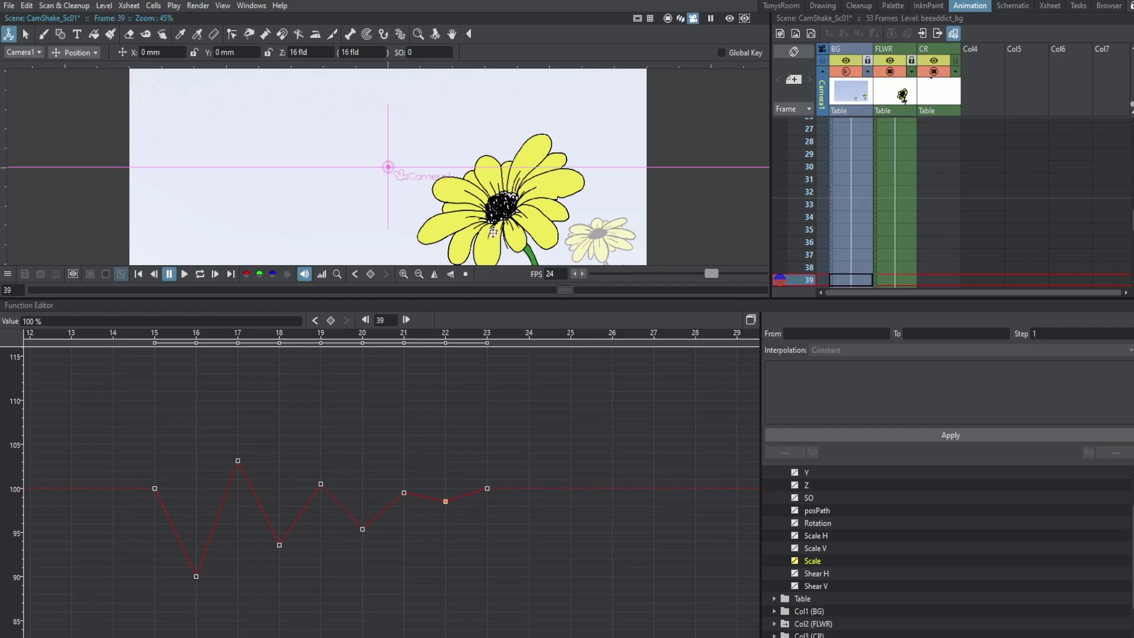
pyautogui.moveTo(524, 298); pyautogui.dragTo(524, 412)
pyautogui.scroll(-2, 511, 266)
pyautogui.press('l')
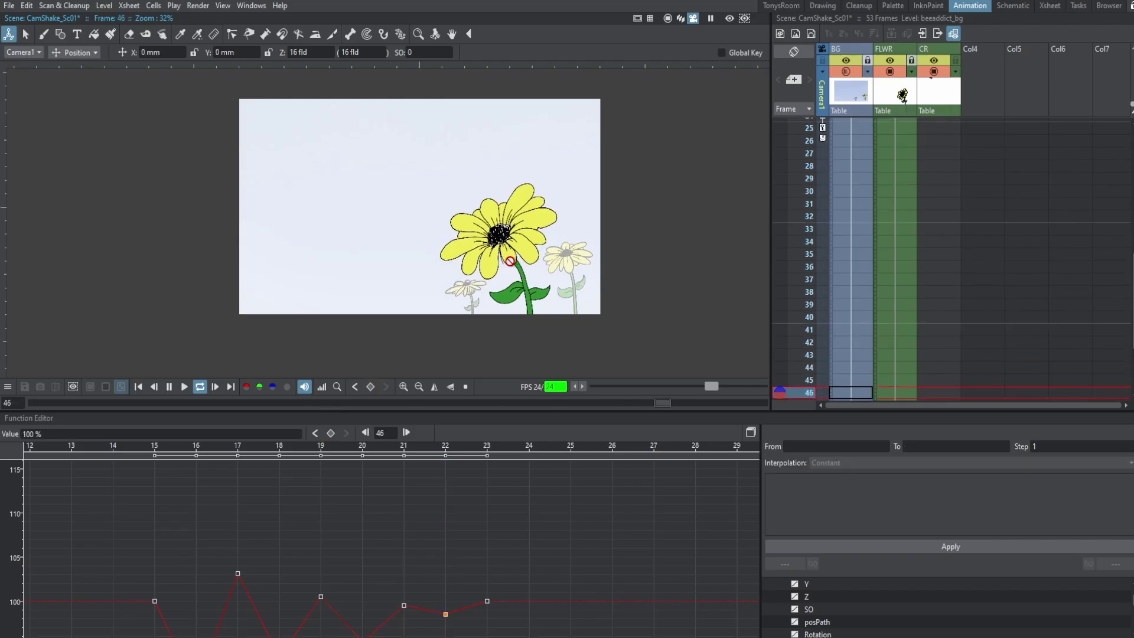
pyautogui.press('l')
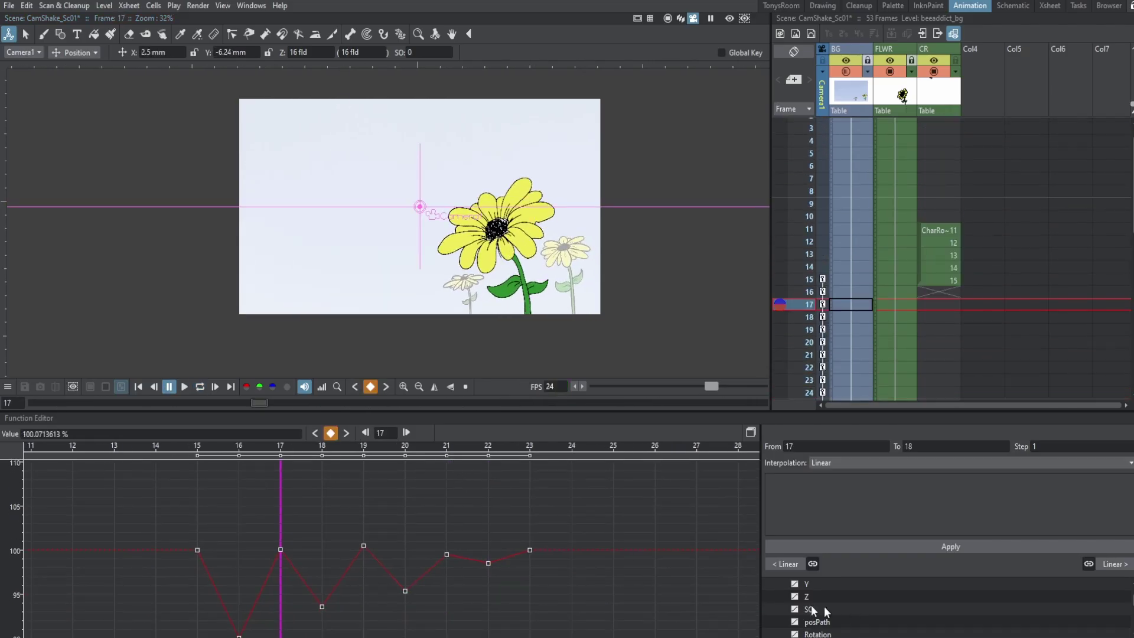
# - Make camera Y the current curve and hide the Scale curve from the graph
pyautogui.scroll(1, 818, 617)
pyautogui.click(815, 626)
pyautogui.scroll(-1, 815, 627)
pyautogui.scroll(-2, 814, 627)
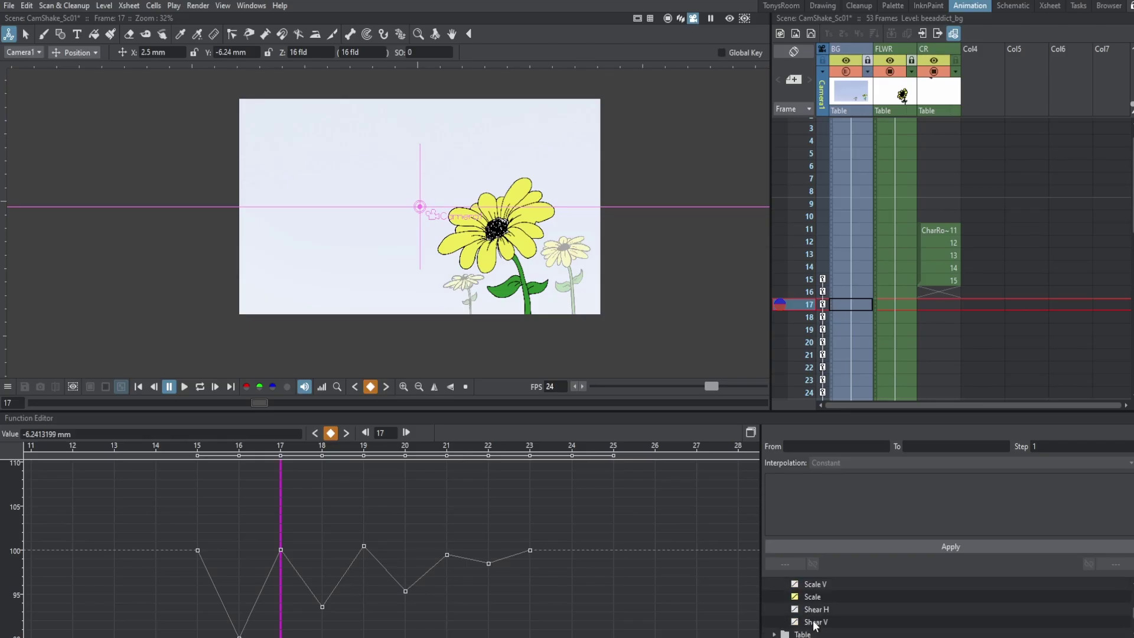
pyautogui.click(814, 596)
pyautogui.click(795, 597)
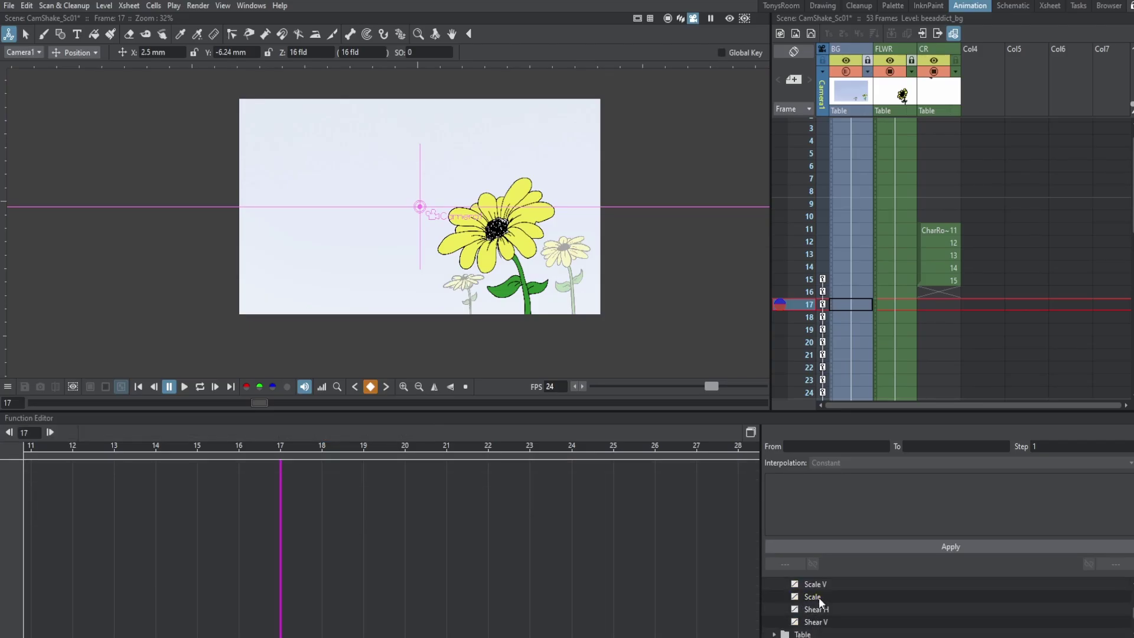
# - Zoom and pan the graph to frame the Y keys, and move the current frame to 15
pyautogui.scroll(3, 815, 601)
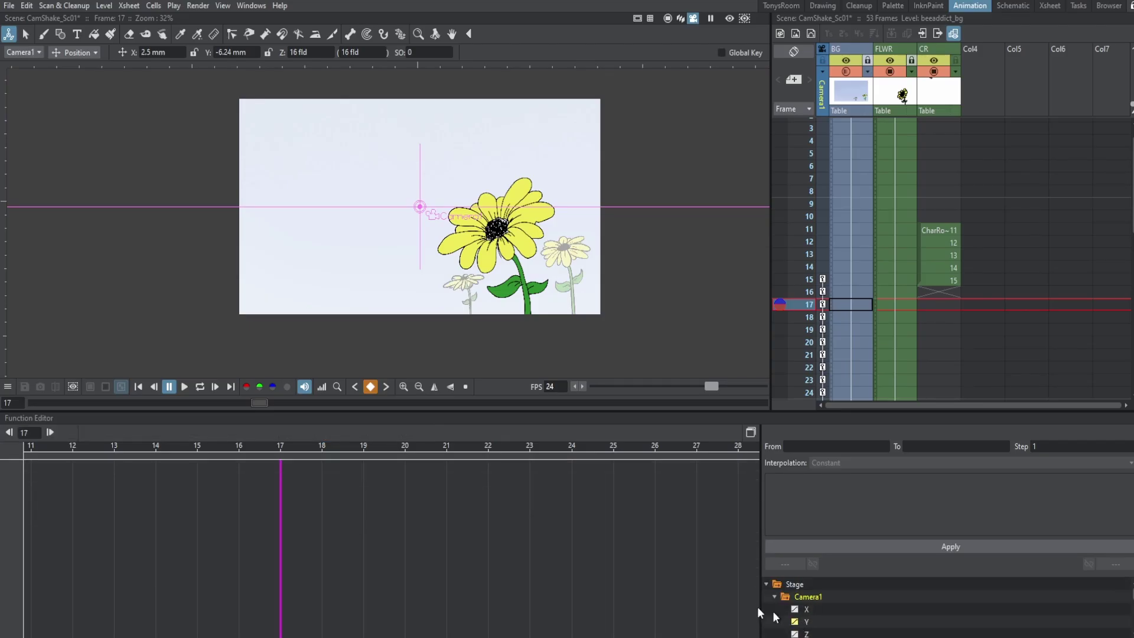
pyautogui.scroll(-10, 418, 524)
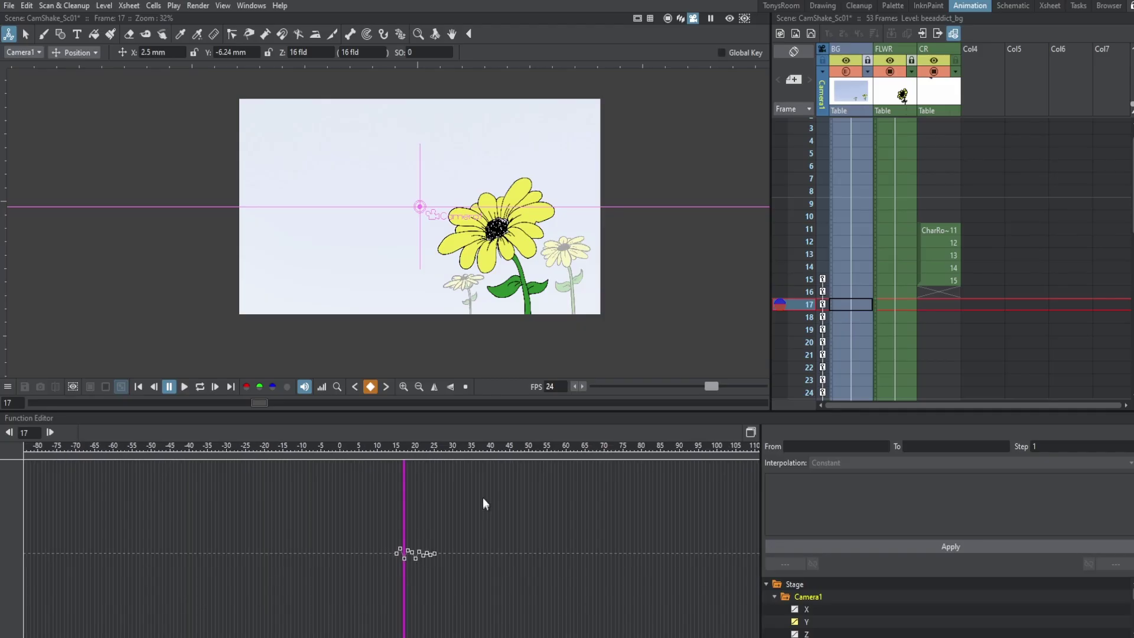
pyautogui.scroll(1, 435, 546)
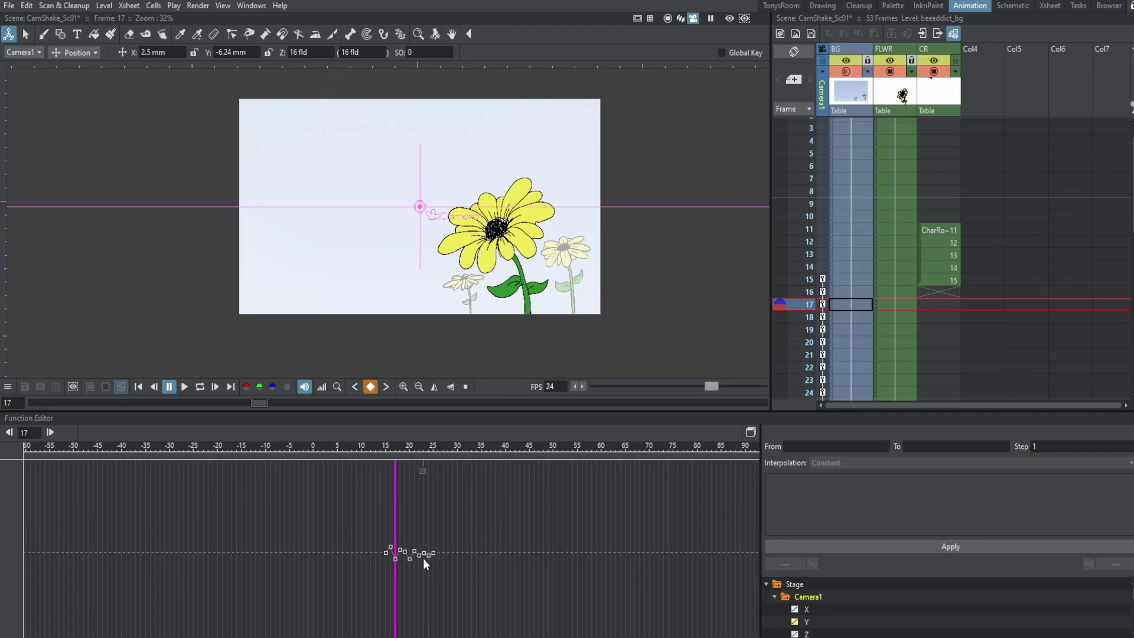
pyautogui.scroll(8, 406, 568)
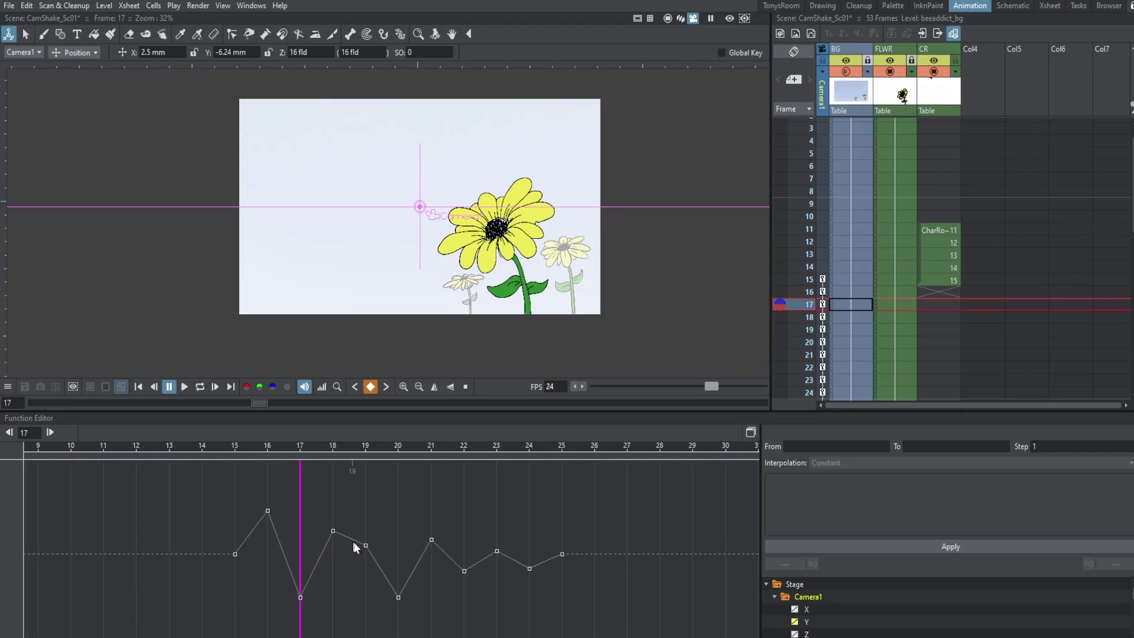
pyautogui.hscroll(2, 354, 546)
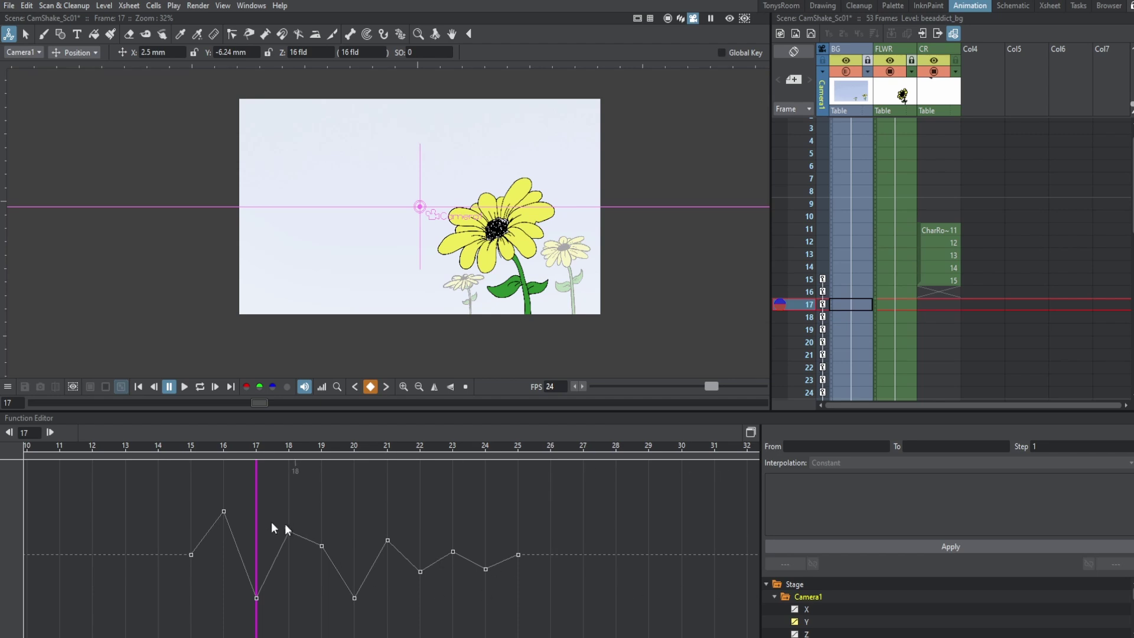
pyautogui.moveTo(257, 513); pyautogui.dragTo(466, 536)
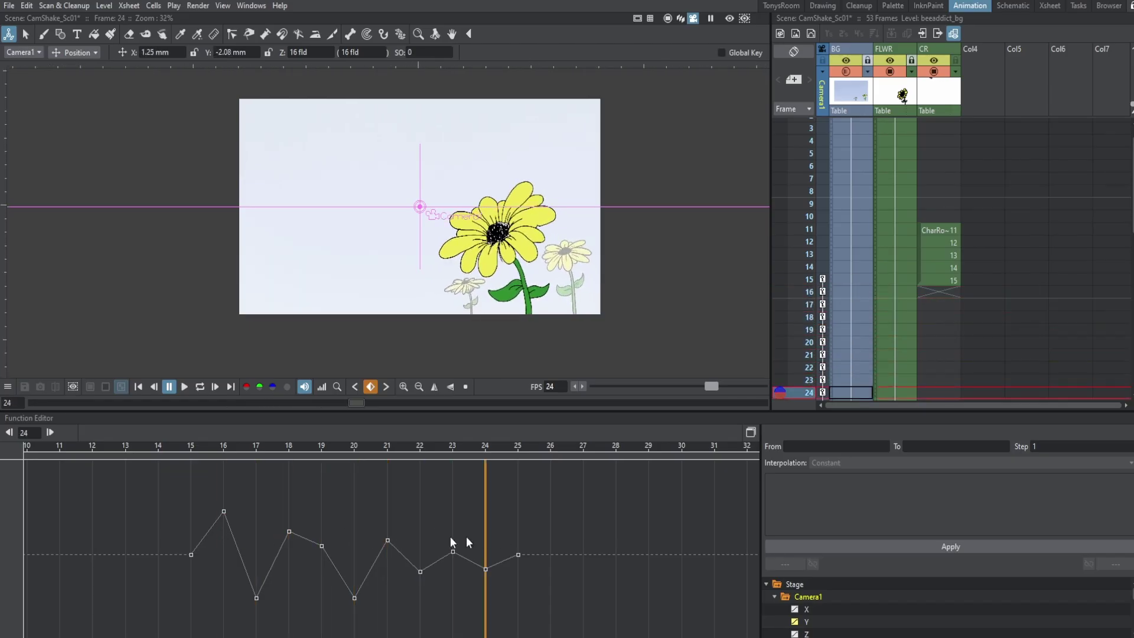
# - Drag the frame-16 camera X key down to about -27 mm
pyautogui.click(224, 594)
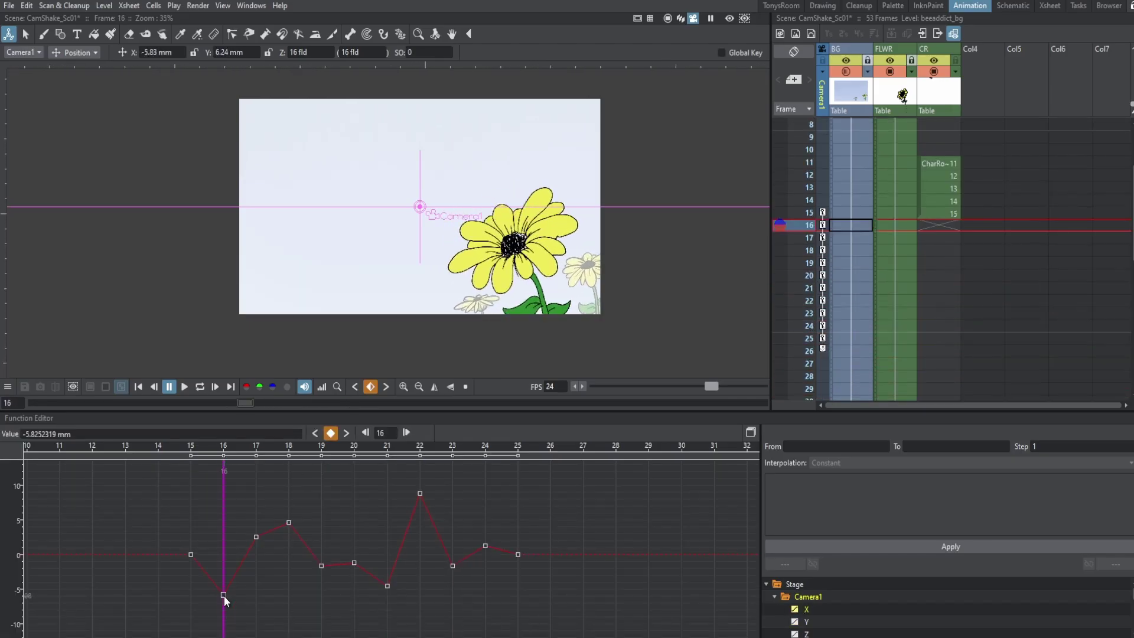
pyautogui.moveTo(224, 596); pyautogui.dragTo(225, 636)
pyautogui.scroll(-3, 252, 574)
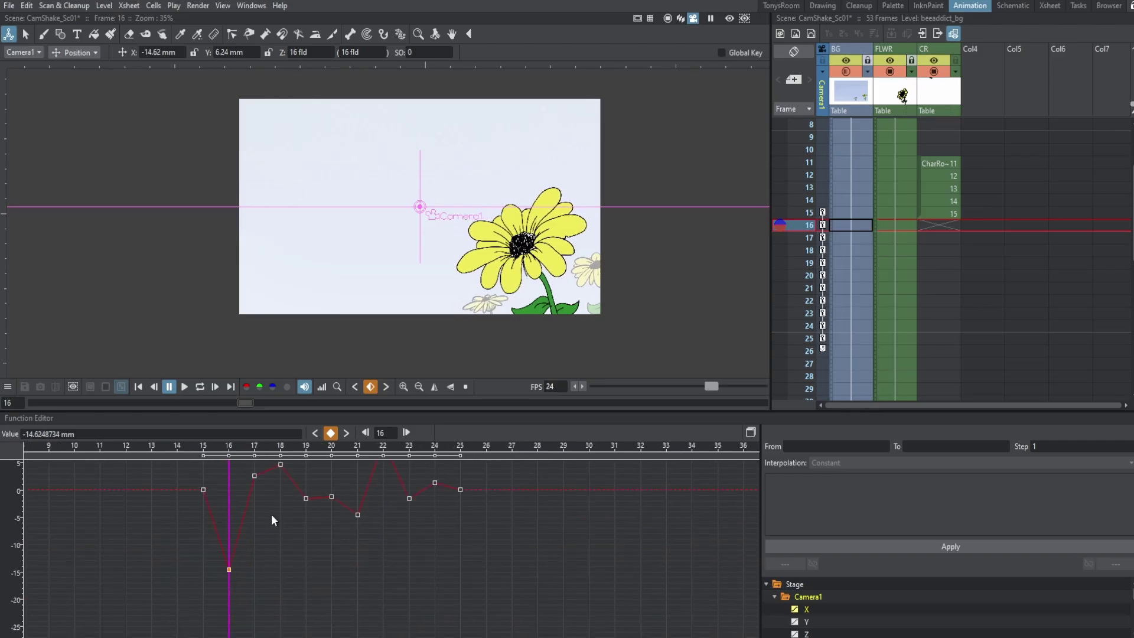
pyautogui.scroll(-2, 282, 558)
pyautogui.moveTo(250, 566); pyautogui.dragTo(255, 608)
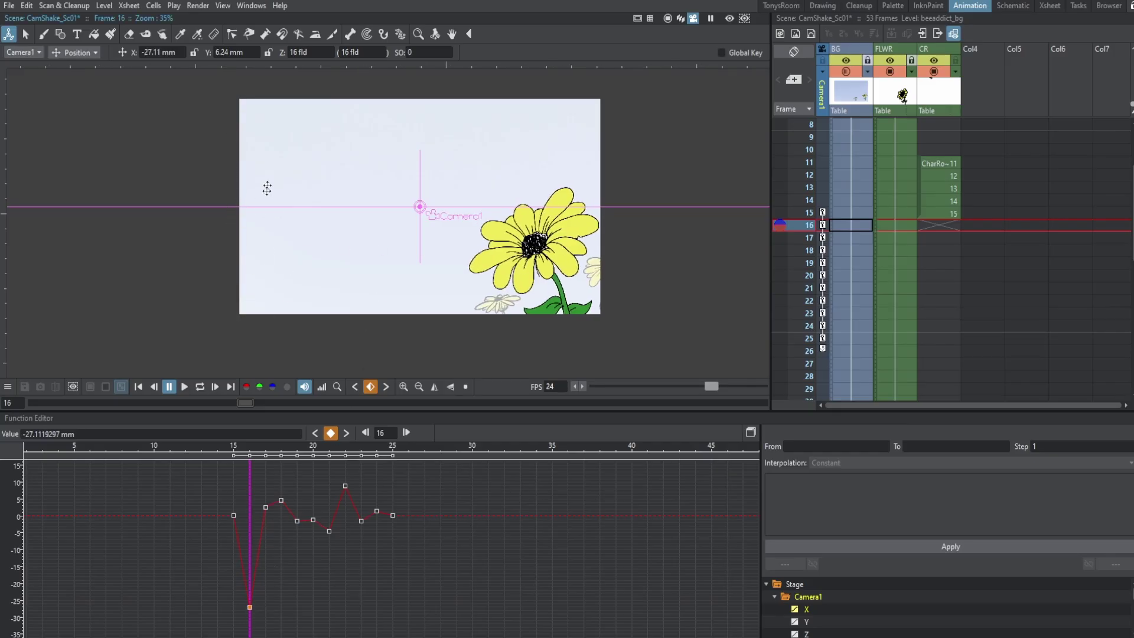
# - Check the X curve around frames 12–18, return to frame 16, then go to frame 21
pyautogui.click(247, 486)
pyautogui.click(197, 487)
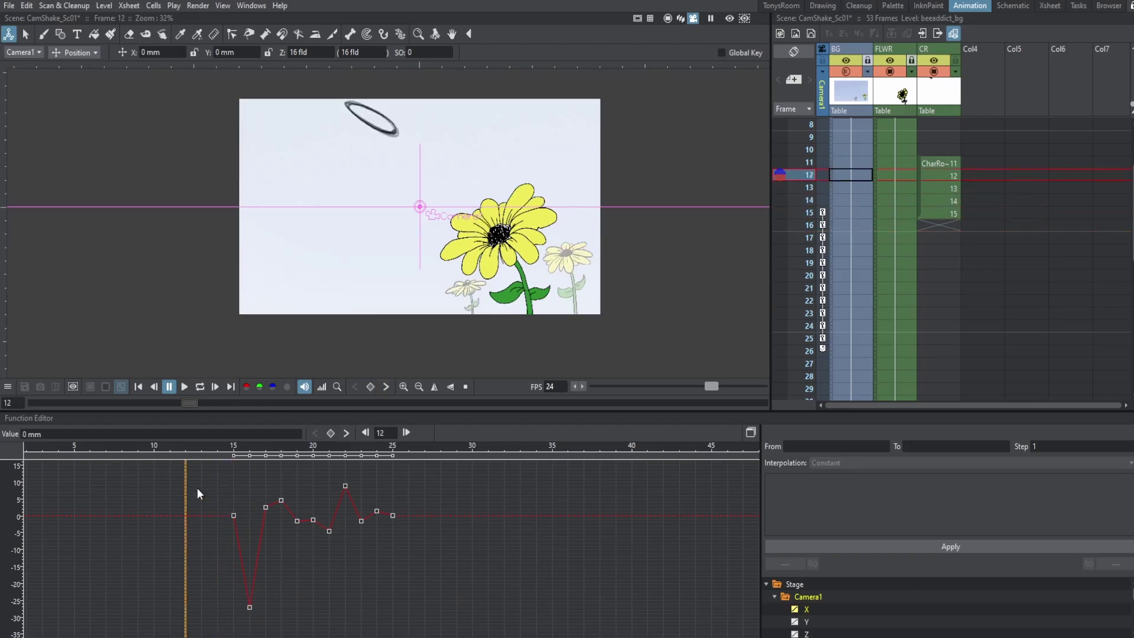
pyautogui.click(253, 496)
pyautogui.click(292, 494)
pyautogui.click(203, 493)
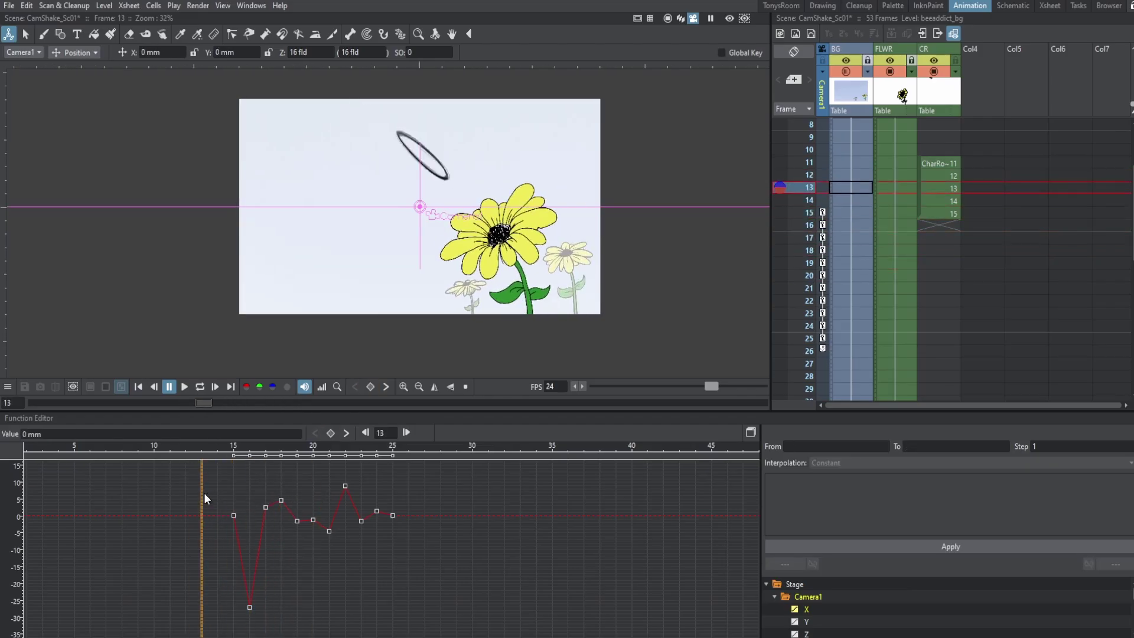
pyautogui.click(280, 502)
pyautogui.click(277, 498)
pyautogui.click(249, 607)
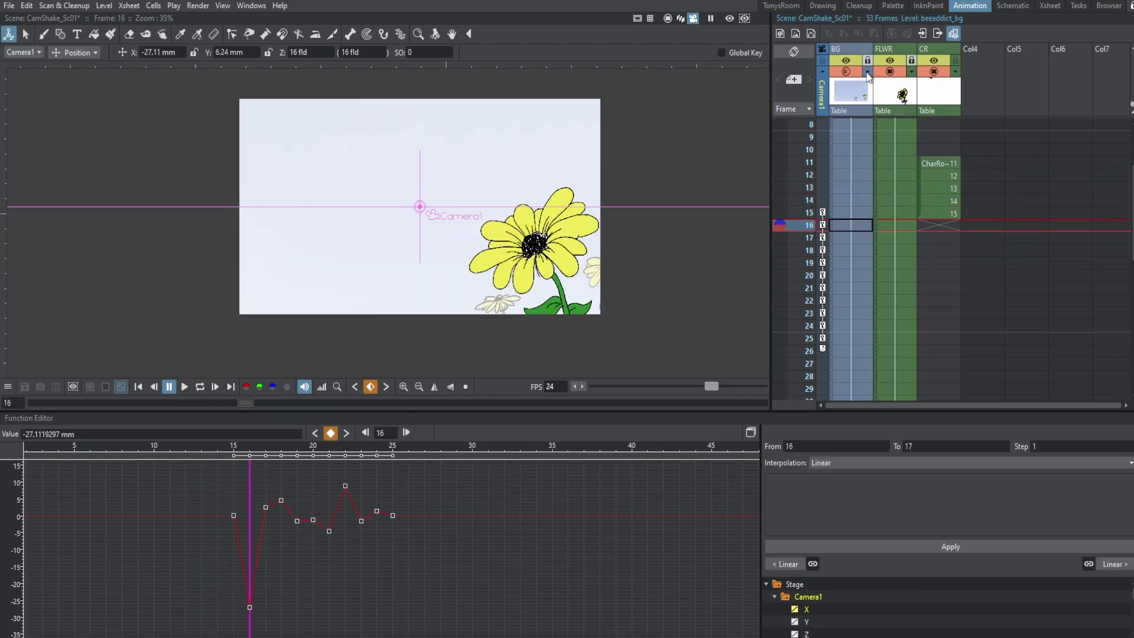
pyautogui.click(850, 287)
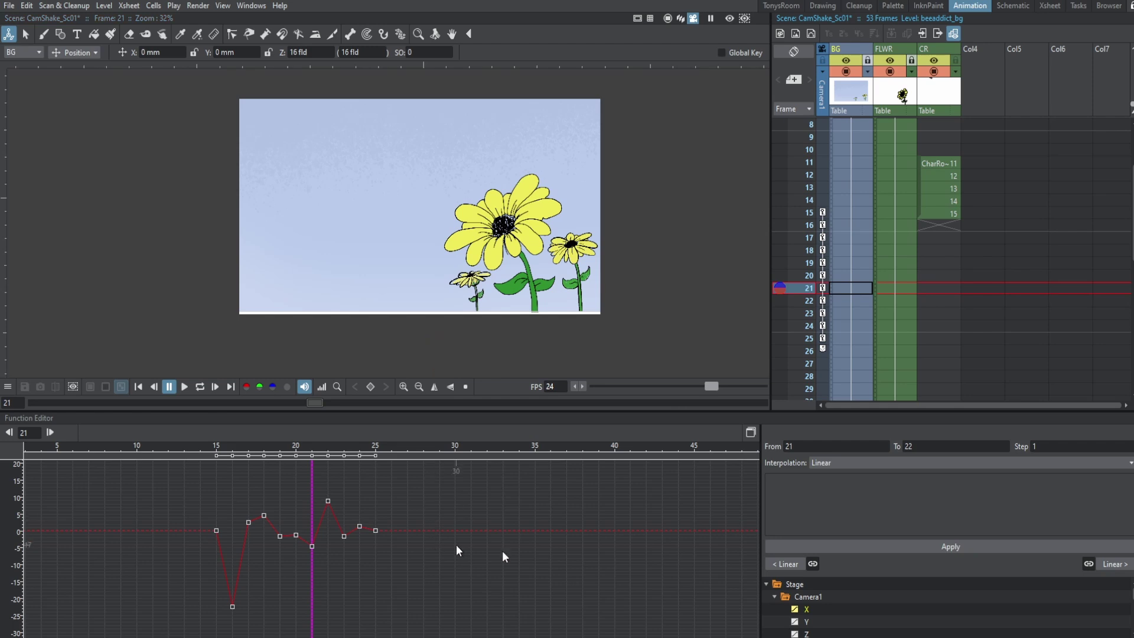
# - Raise Camera1's frame-21 Y key to about -3 mm and scrub from frame 19 back to 15
pyautogui.click(800, 620)
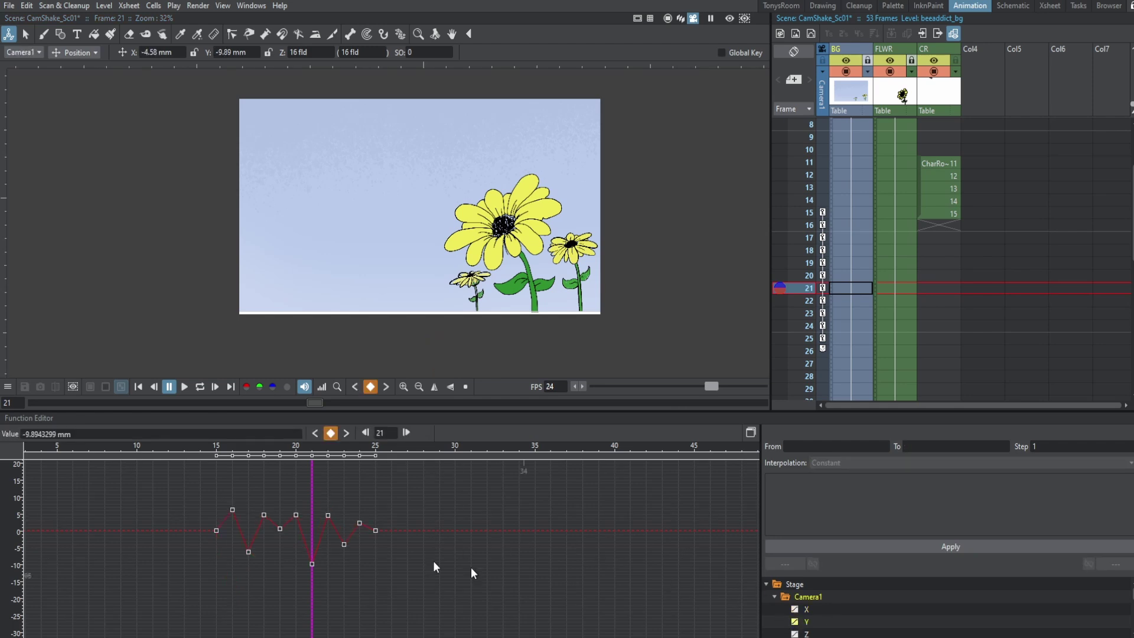
pyautogui.click(312, 556)
pyautogui.moveTo(311, 556); pyautogui.dragTo(281, 542)
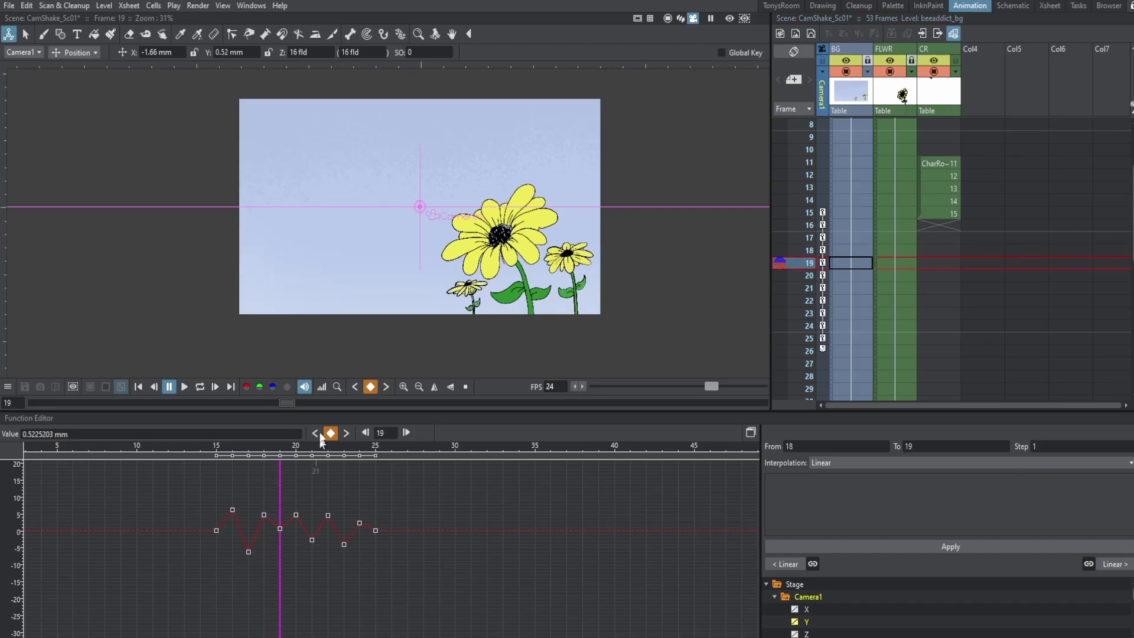
pyautogui.moveTo(280, 480); pyautogui.dragTo(351, 522)
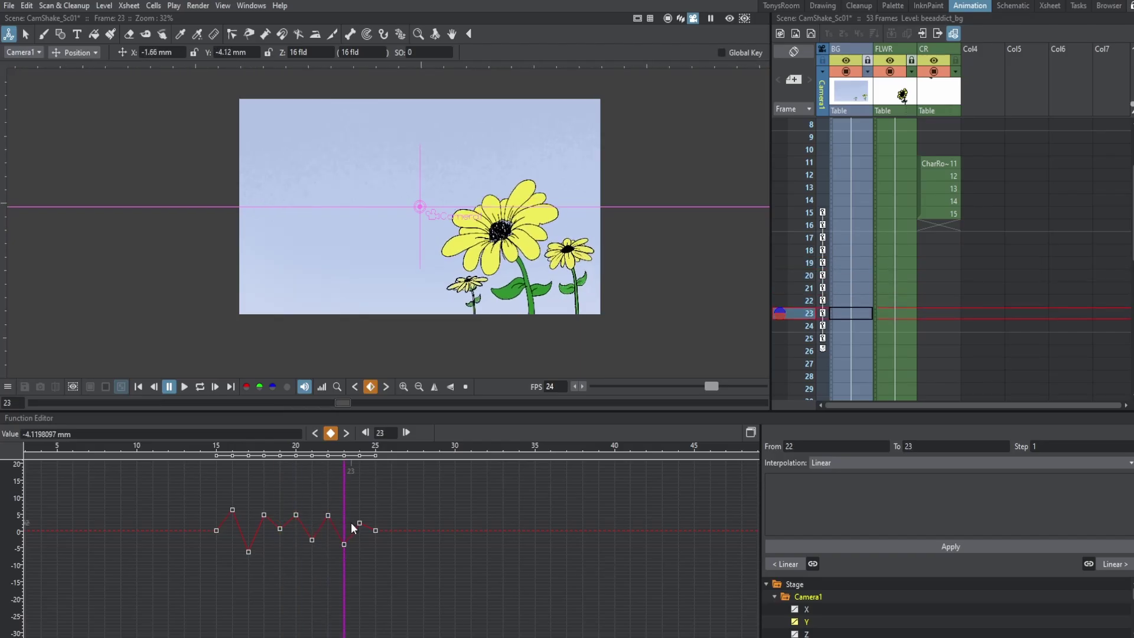